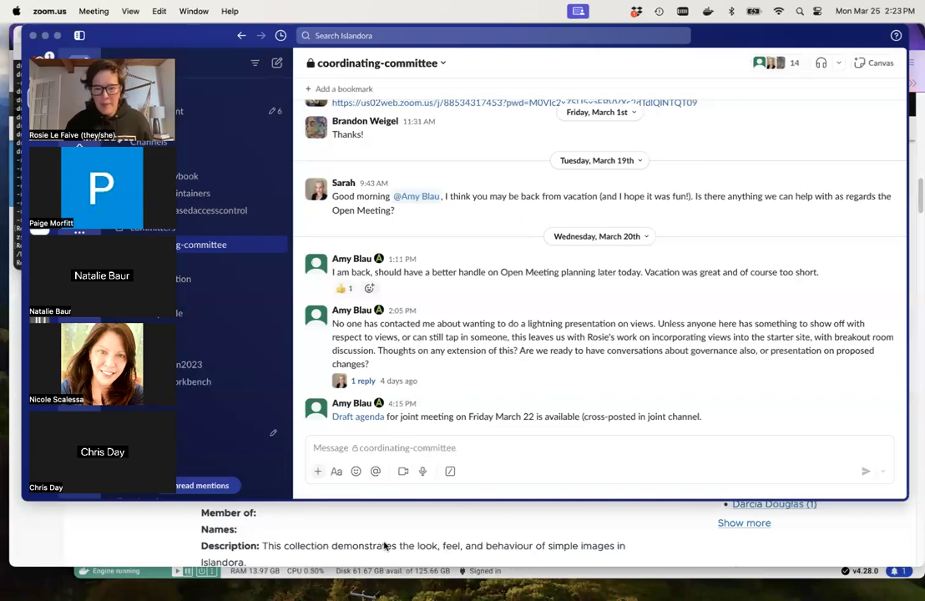
# - Bring the Firefox window with the Islandora Search Content page in front of Slack
pyautogui.click(385, 545)
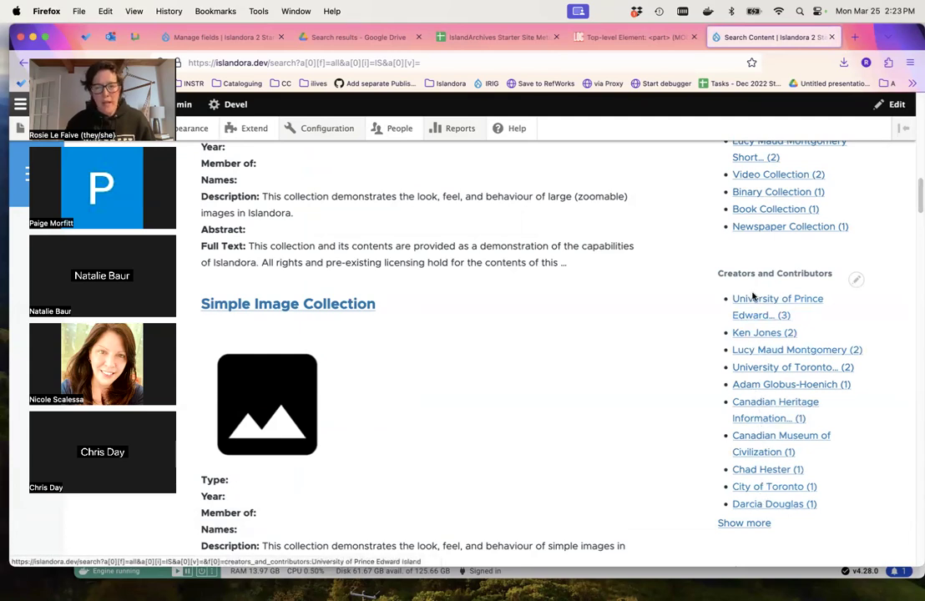
# - Open the Processors tab of the Default Solr content index under Search API
pyautogui.moveTo(320, 127)
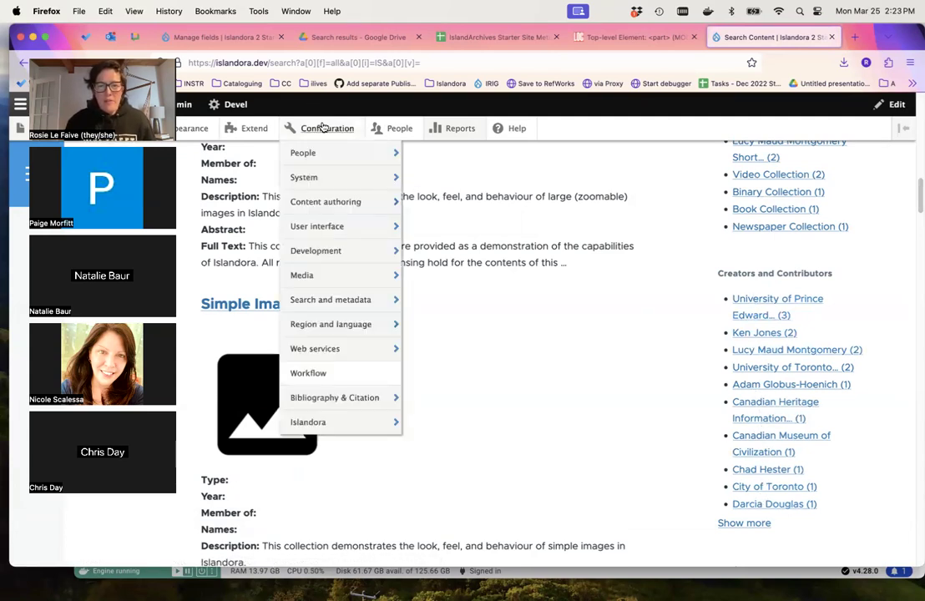
pyautogui.moveTo(336, 300)
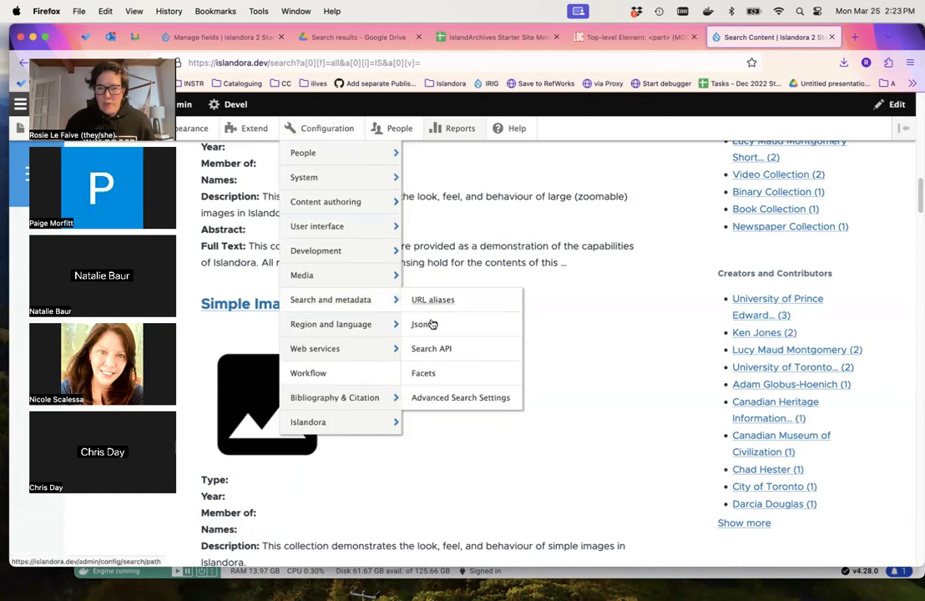
pyautogui.click(433, 349)
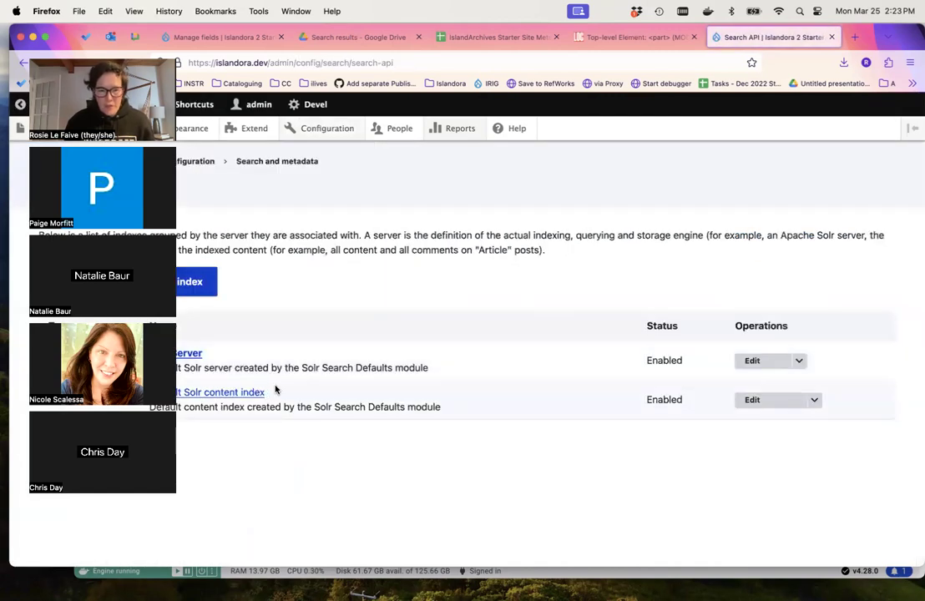
pyautogui.click(247, 392)
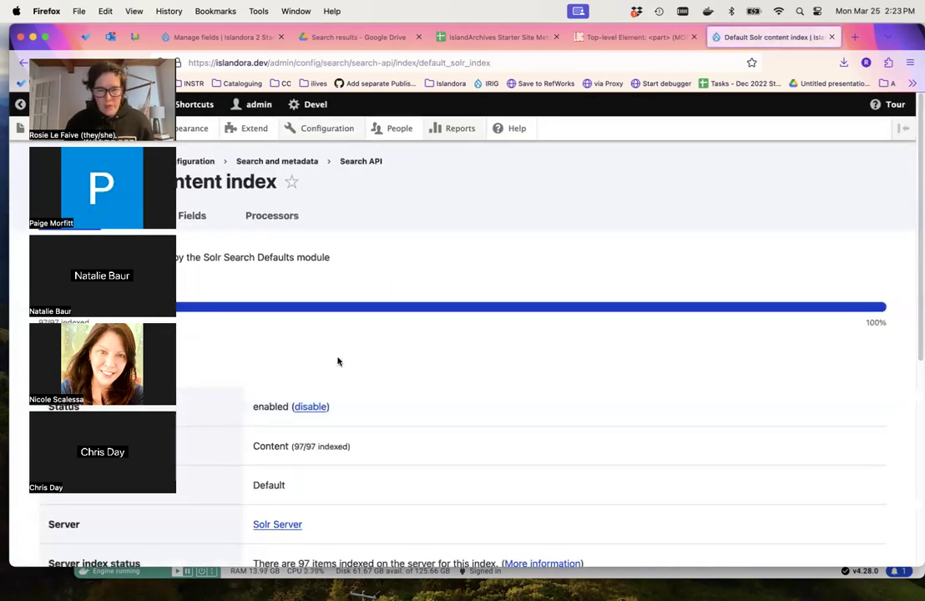
pyautogui.click(274, 216)
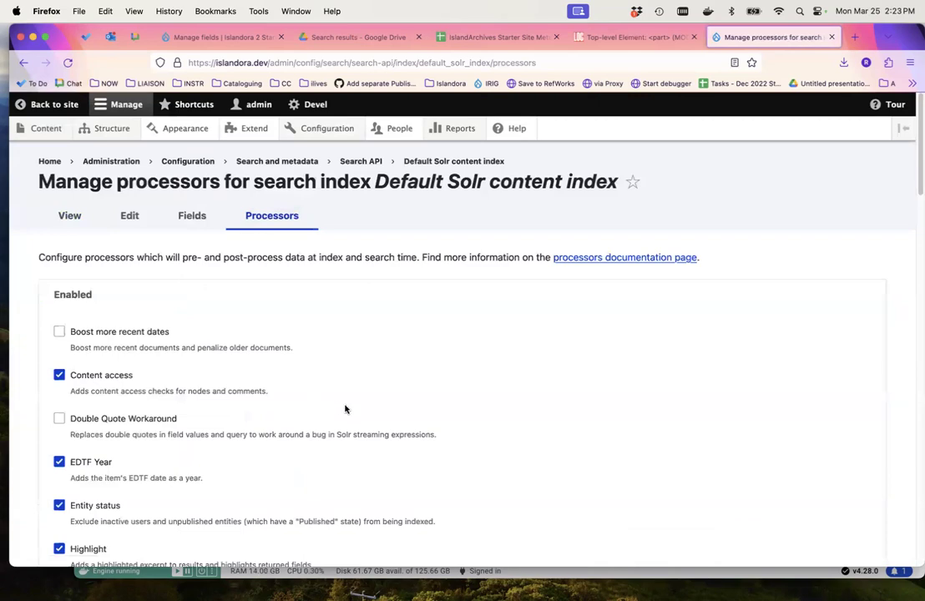
# - Enable the 'Typed Relation, filtered by type' processor and save
pyautogui.scroll(-10, 346, 409)
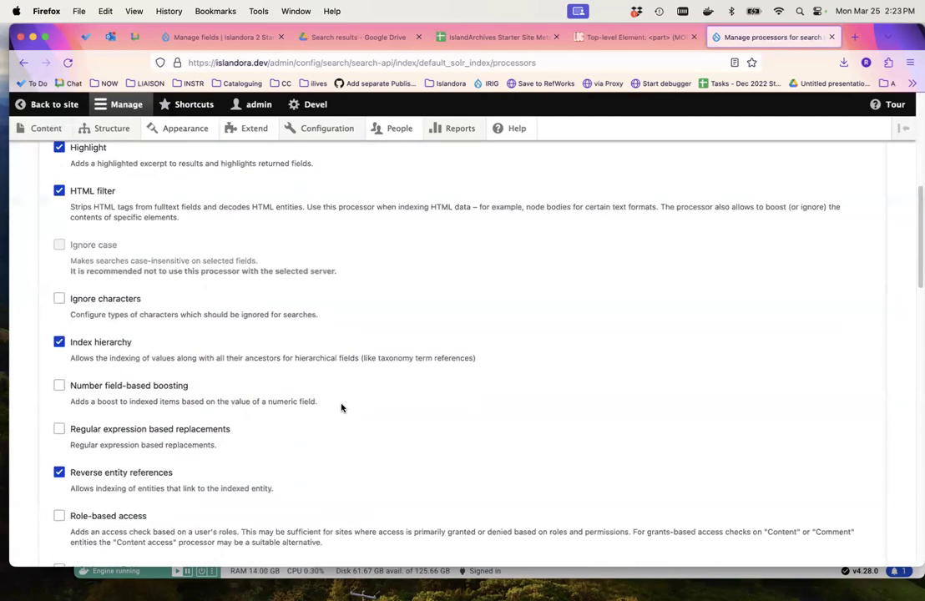
pyautogui.scroll(-10, 341, 408)
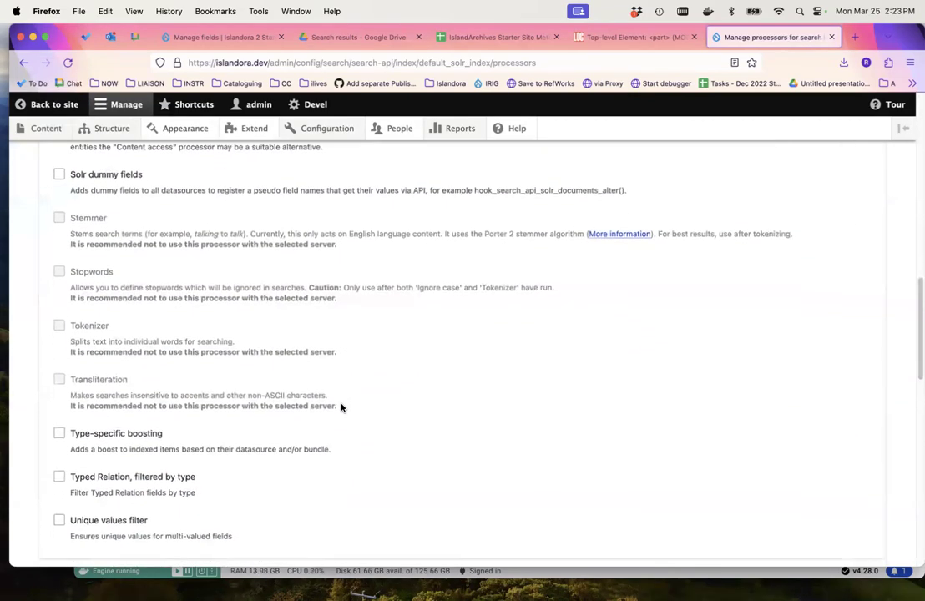
pyautogui.scroll(-3, 341, 407)
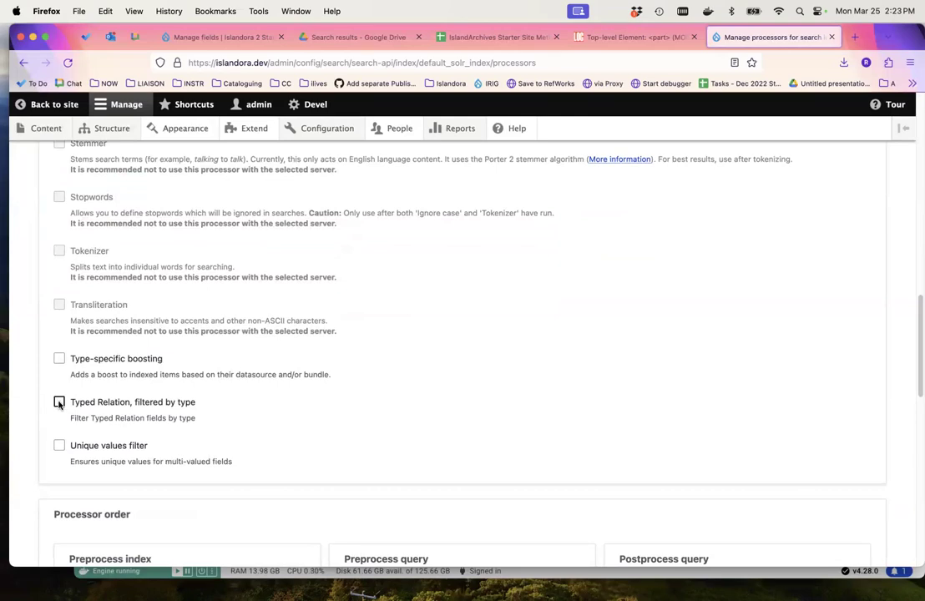
pyautogui.click(59, 404)
pyautogui.scroll(-10, 185, 431)
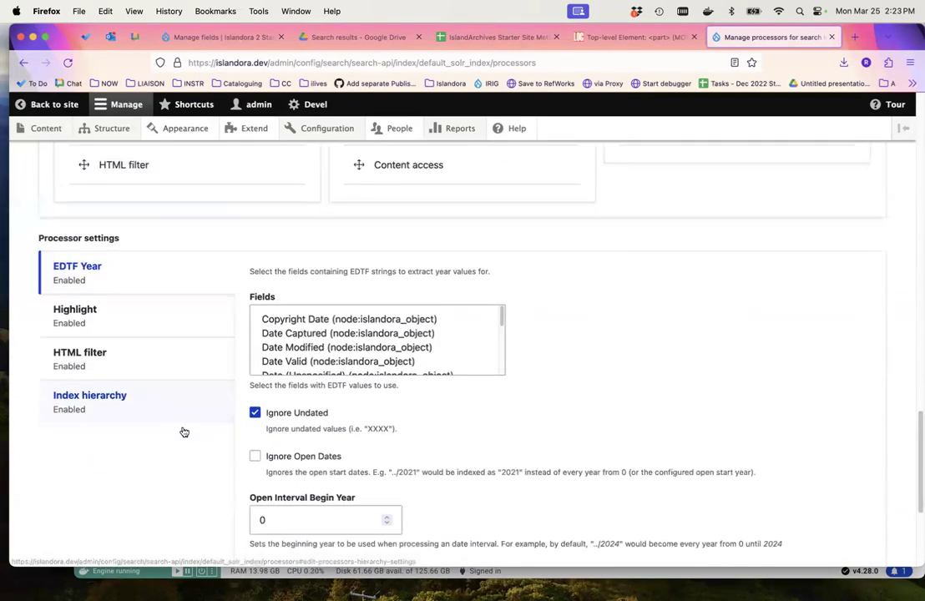
pyautogui.scroll(-3, 182, 431)
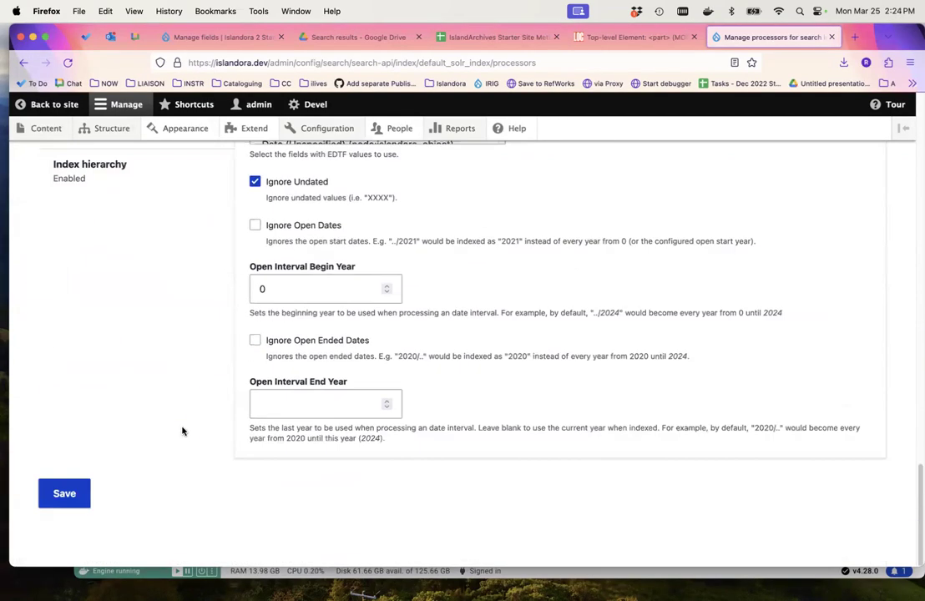
pyautogui.click(64, 494)
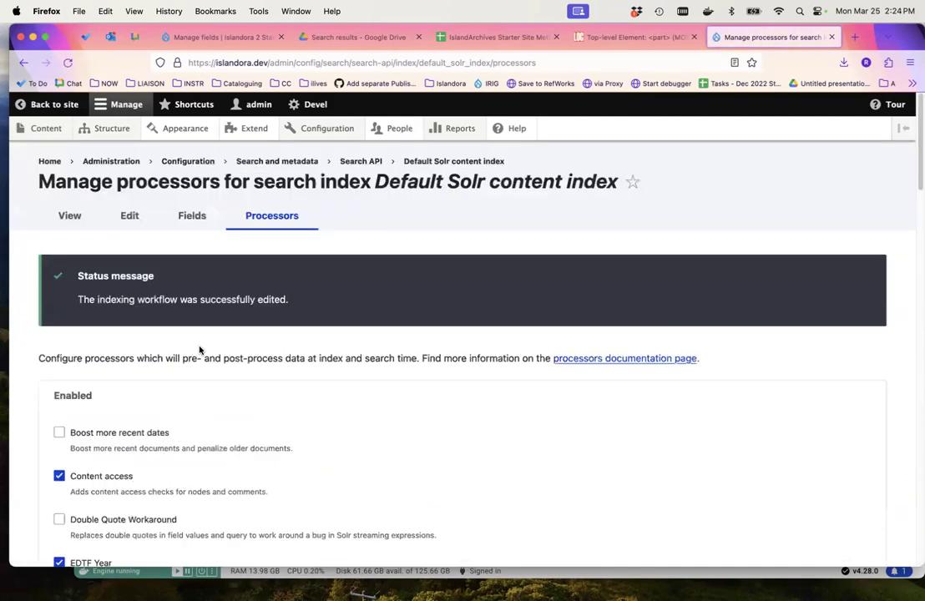
# - From the index's Fields tab, list addable fields and locate Contributors (filtered by type)
pyautogui.click(191, 222)
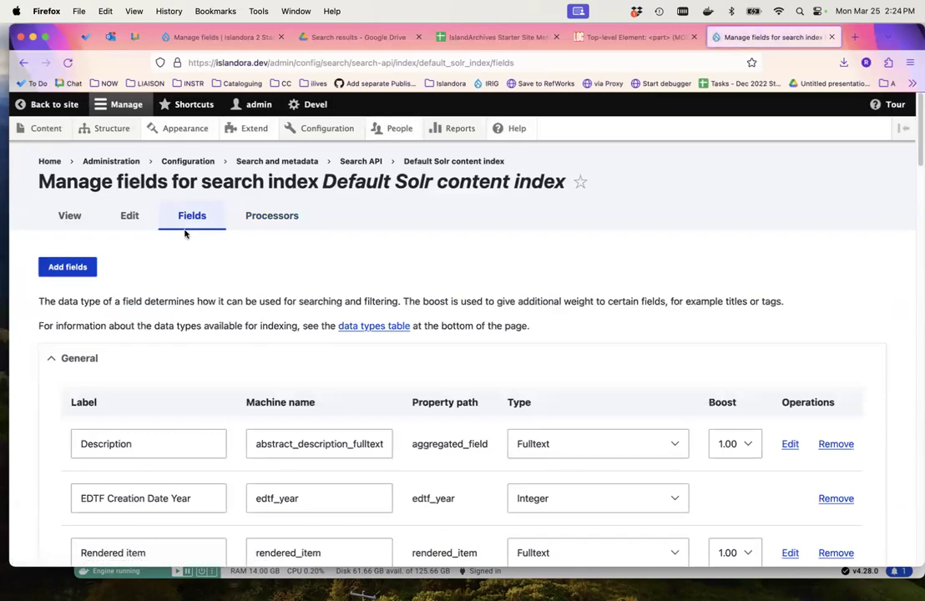
pyautogui.click(72, 268)
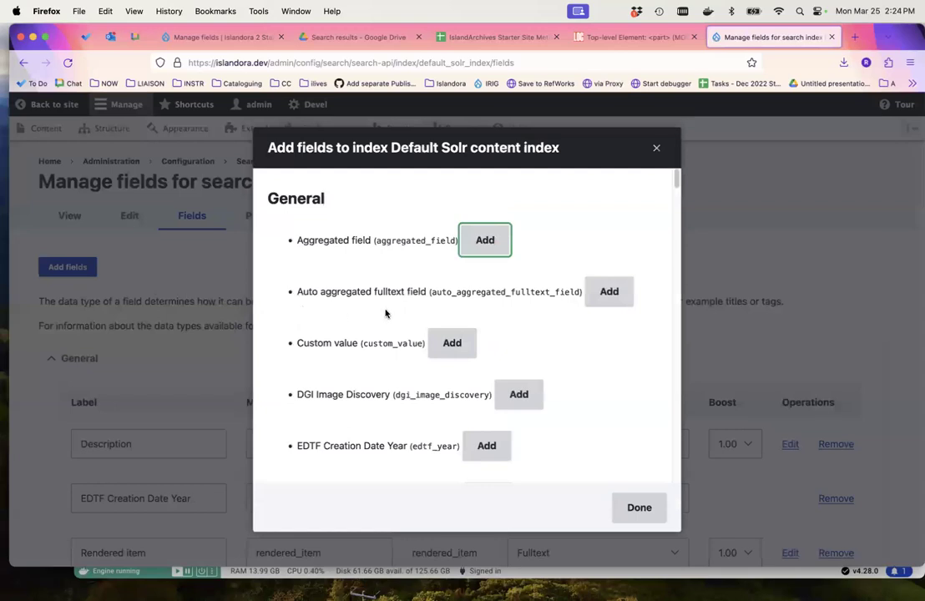
pyautogui.scroll(-3, 409, 288)
pyautogui.scroll(3, 266, 203)
pyautogui.scroll(-5, 340, 283)
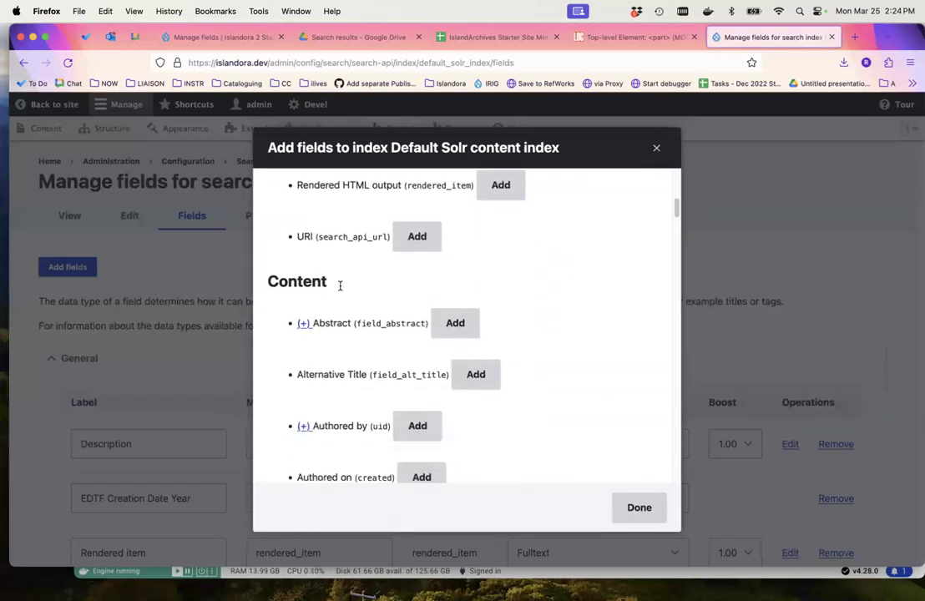
pyautogui.scroll(-5, 364, 347)
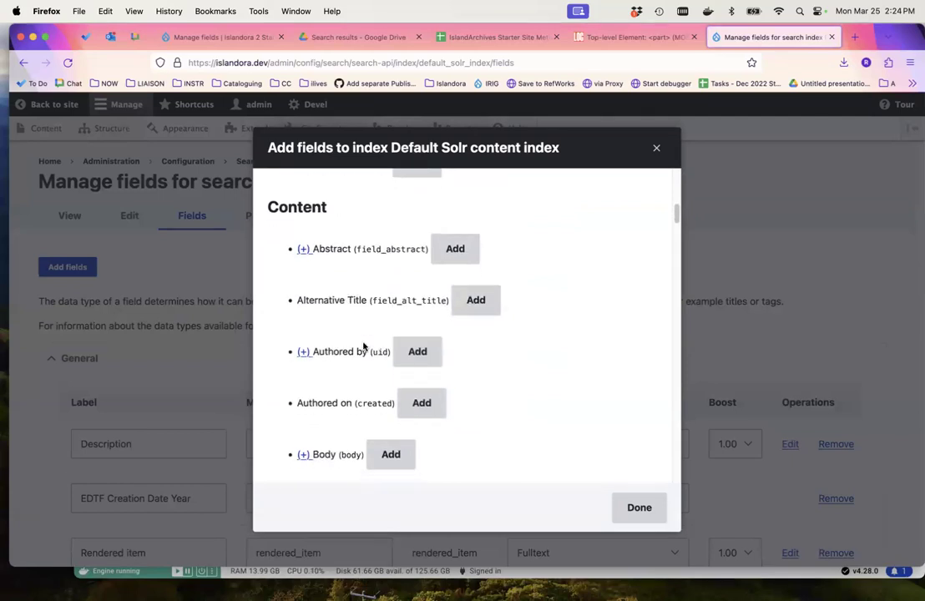
pyautogui.scroll(-1, 351, 361)
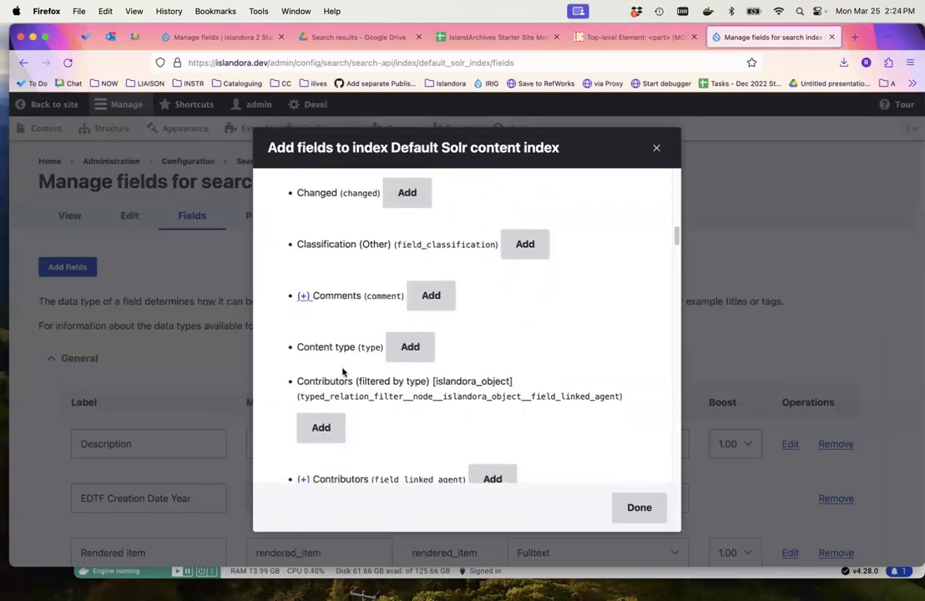
pyautogui.scroll(-3, 327, 381)
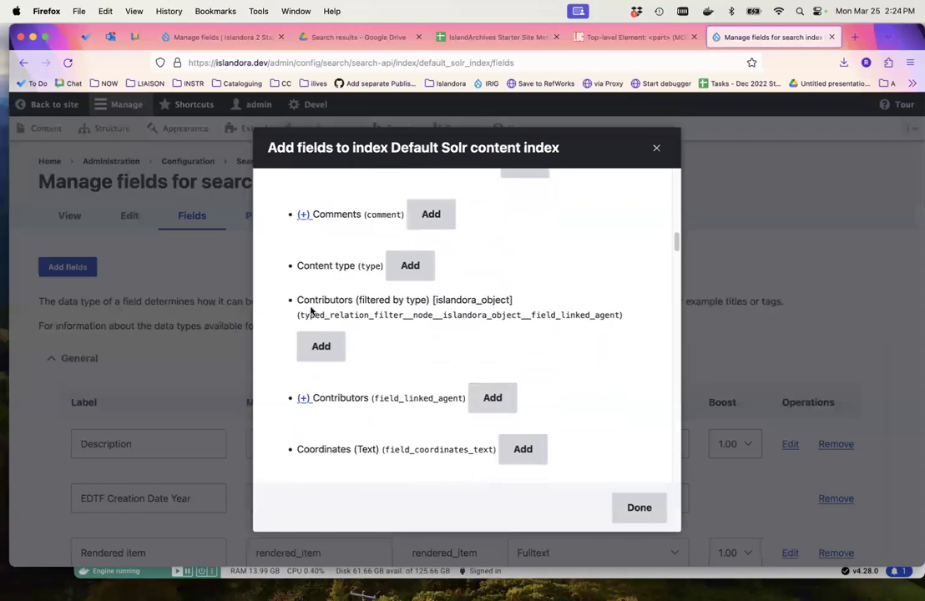
pyautogui.moveTo(298, 299); pyautogui.dragTo(638, 324)
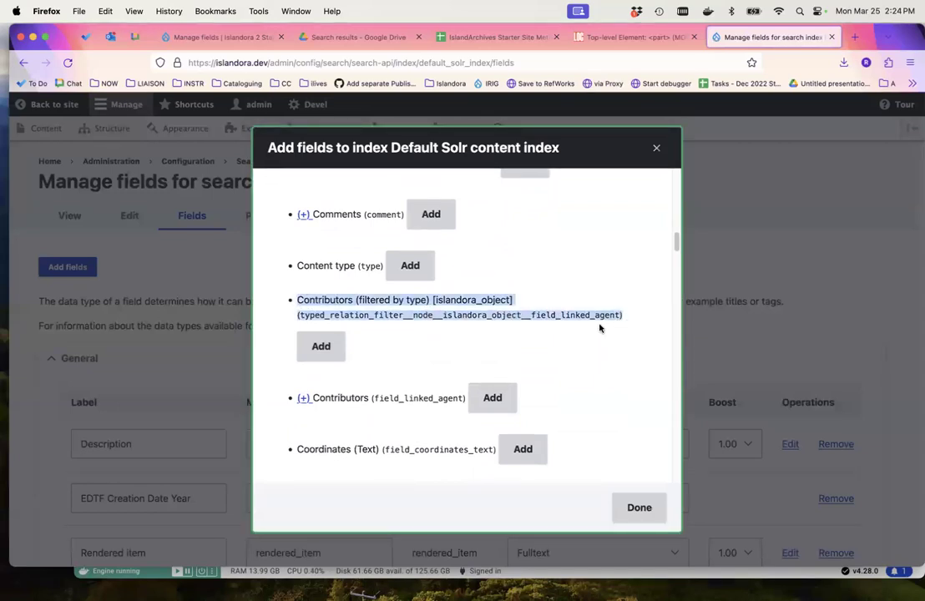
pyautogui.click(432, 316)
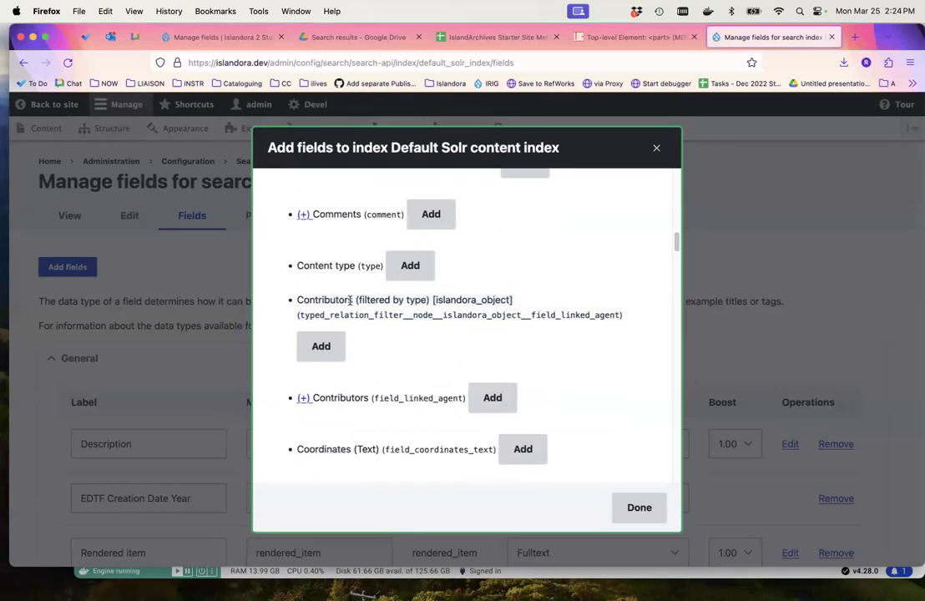
# - Start adding Contributors (filtered by type), selecting Compiler under Relations to include
pyautogui.click(320, 345)
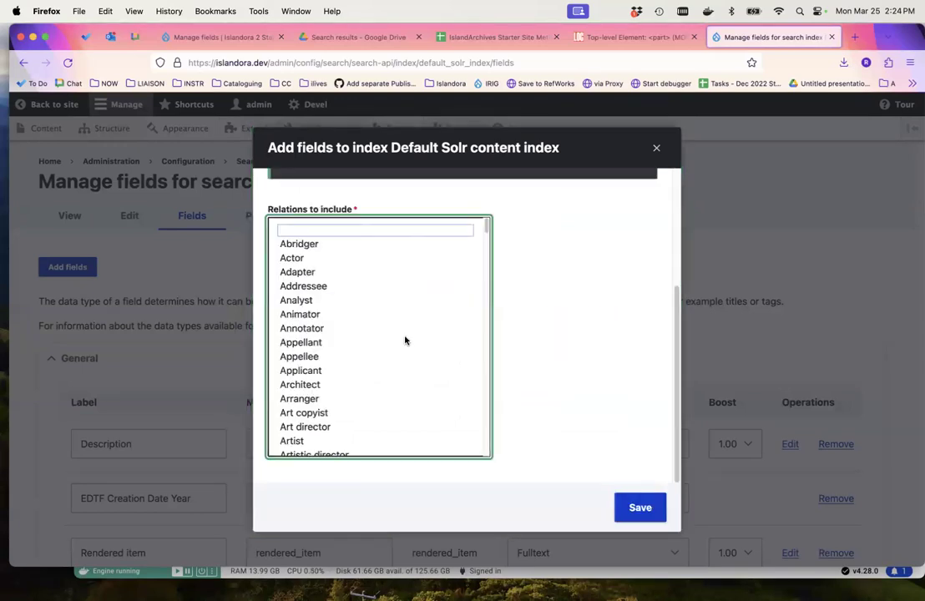
pyautogui.scroll(2, 538, 291)
pyautogui.scroll(-1, 537, 291)
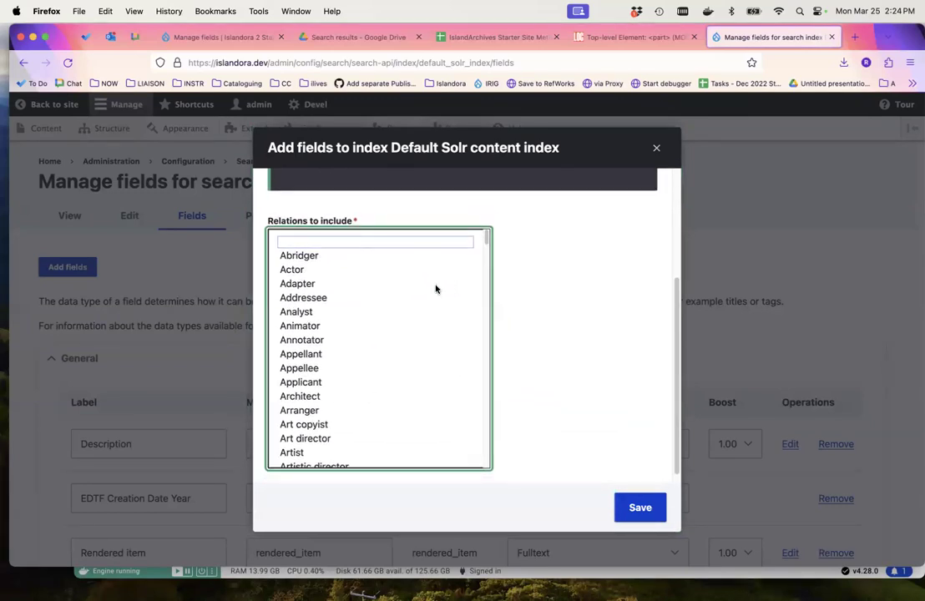
pyautogui.scroll(-5, 435, 284)
pyautogui.scroll(-10, 435, 295)
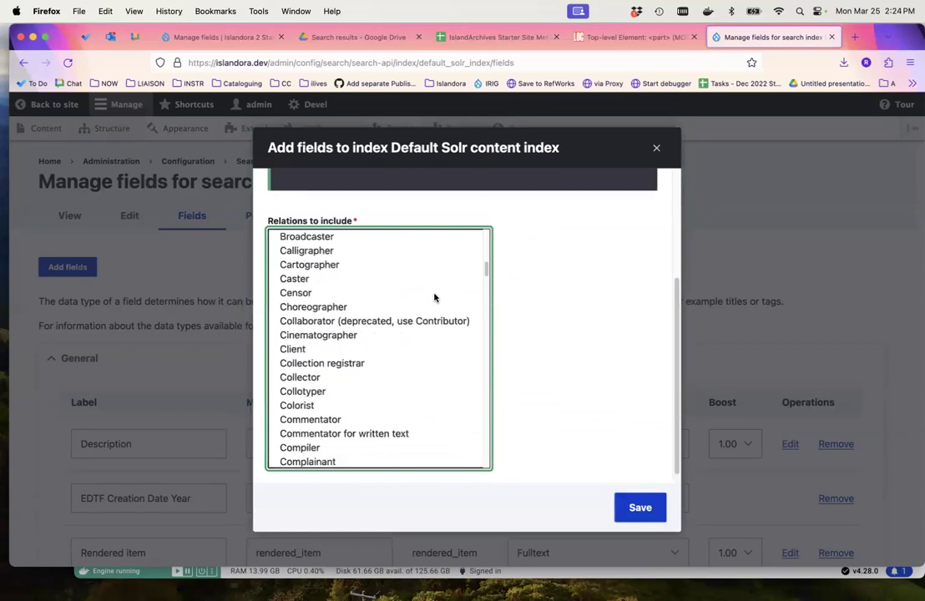
pyautogui.scroll(-15, 431, 309)
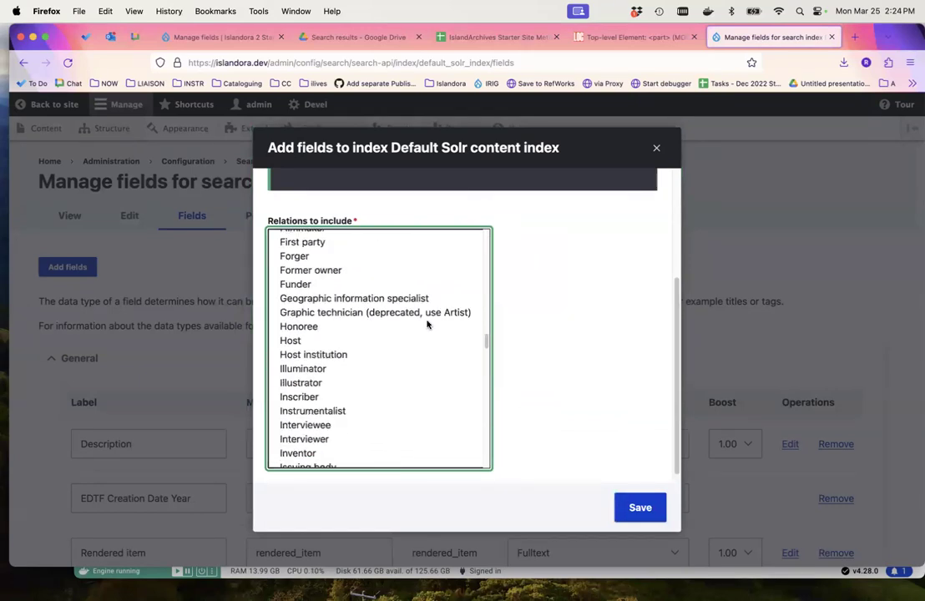
pyautogui.scroll(20, 427, 326)
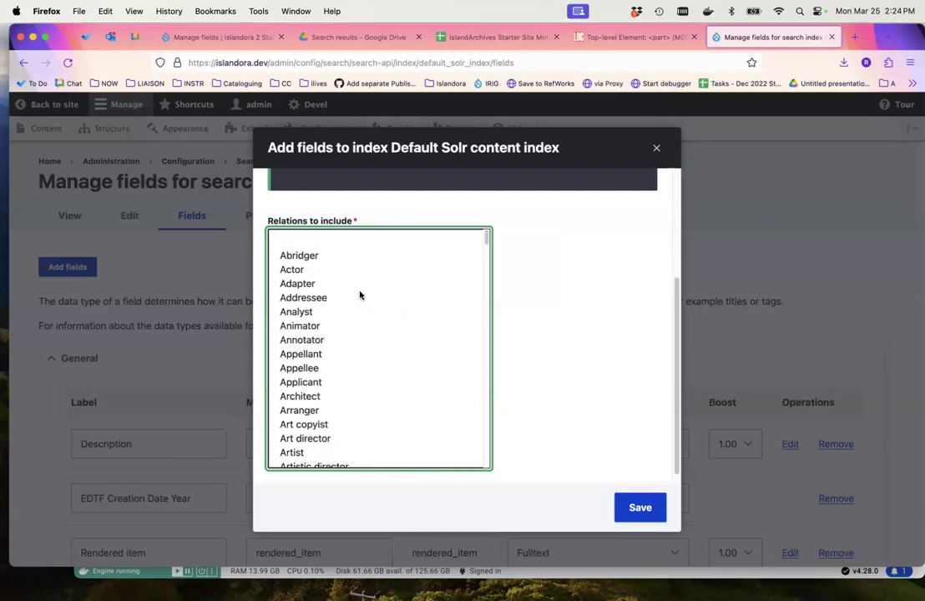
pyautogui.scroll(-3, 376, 310)
pyautogui.click(376, 310)
pyautogui.press('c')
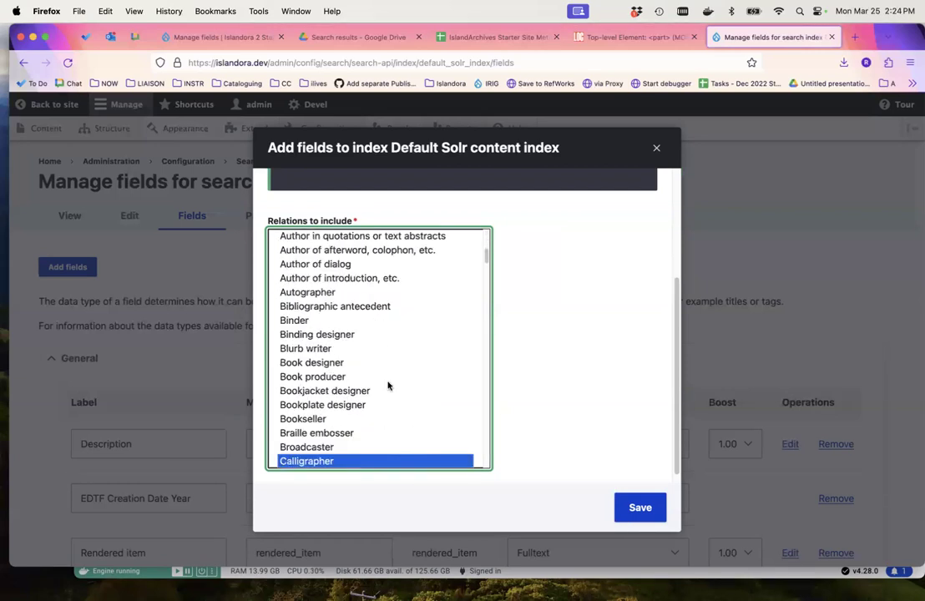
pyautogui.scroll(-5, 388, 385)
pyautogui.click(368, 330)
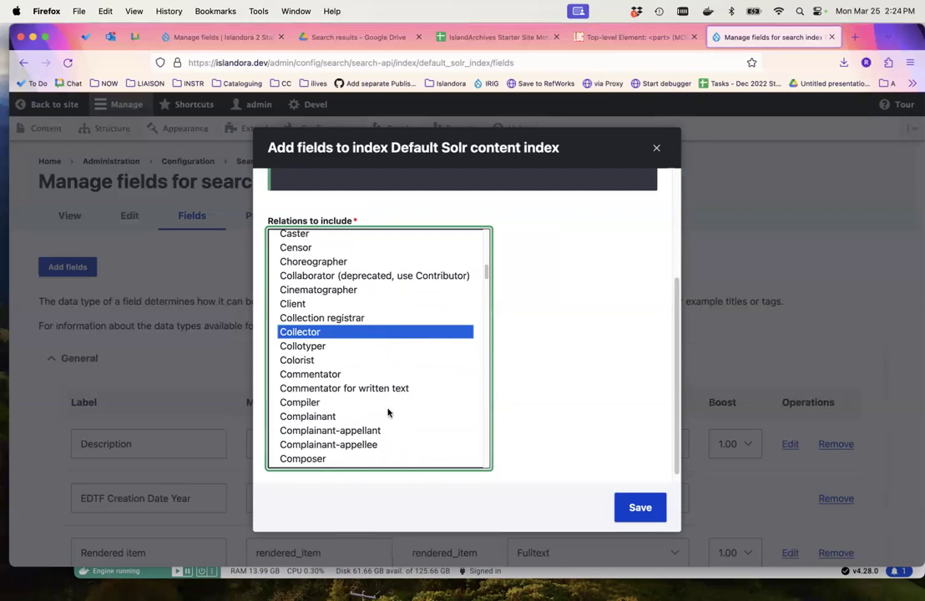
pyautogui.keyDown('shift'); pyautogui.click(369, 358); pyautogui.keyUp('shift')
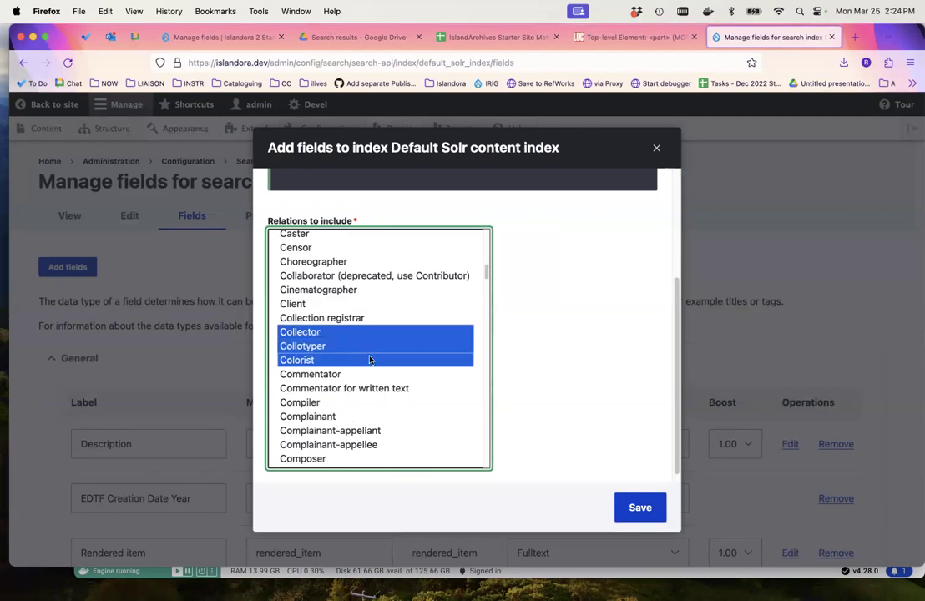
pyautogui.keyDown('super'); pyautogui.click(369, 402); pyautogui.keyUp('super')
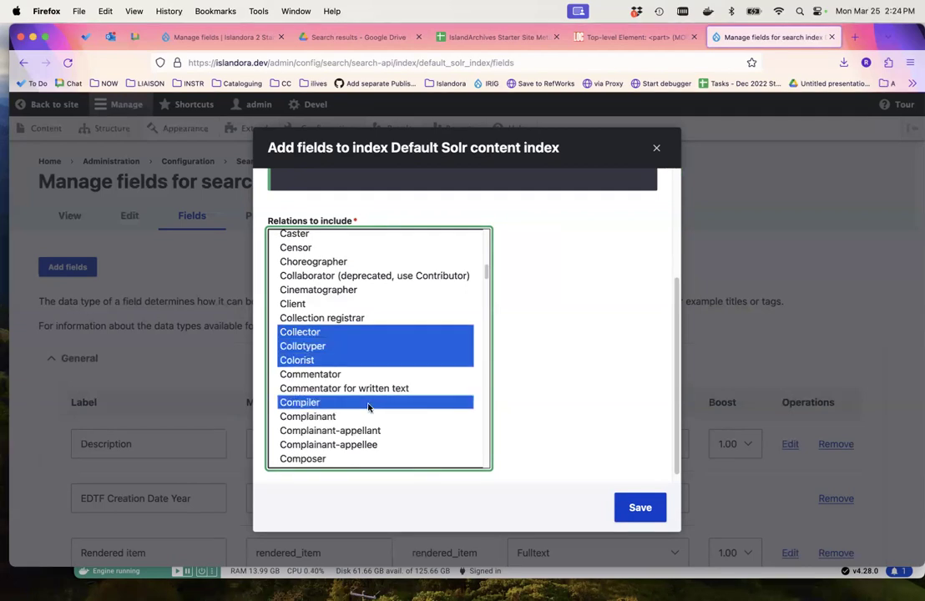
pyautogui.click(370, 404)
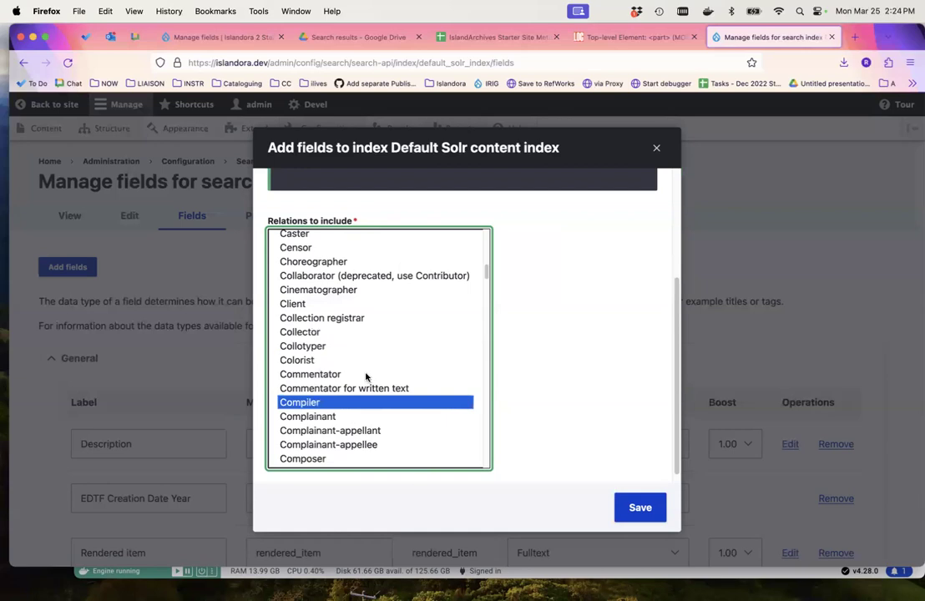
# - Add Creator, Author and Photographer to the included relations and save the field
pyautogui.scroll(-3, 367, 384)
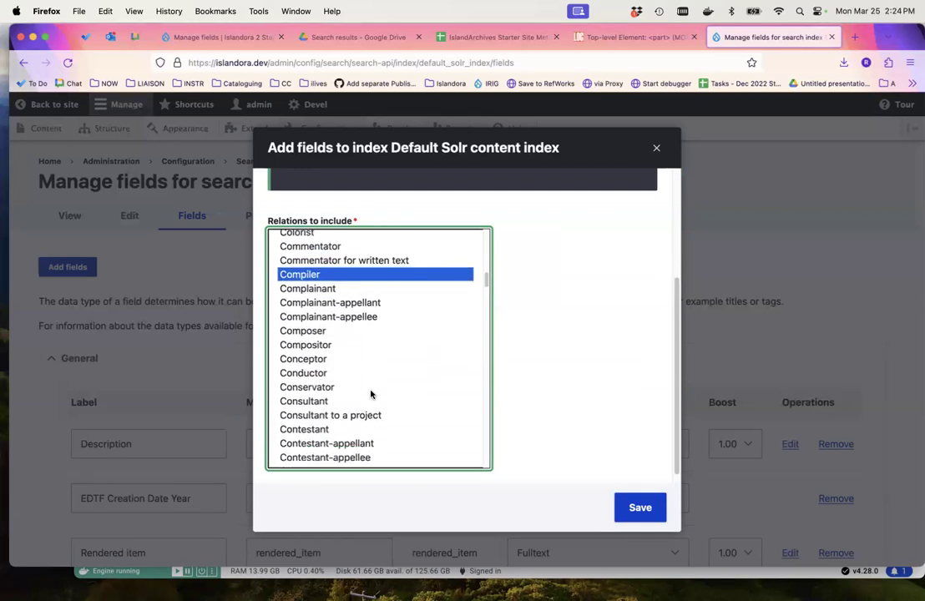
pyautogui.scroll(-3, 371, 394)
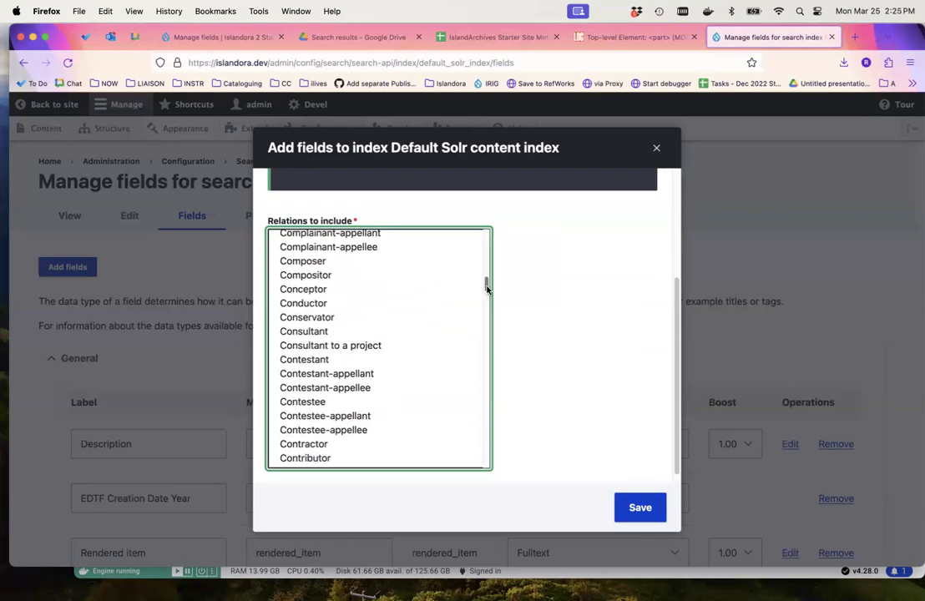
pyautogui.moveTo(488, 289); pyautogui.dragTo(490, 267)
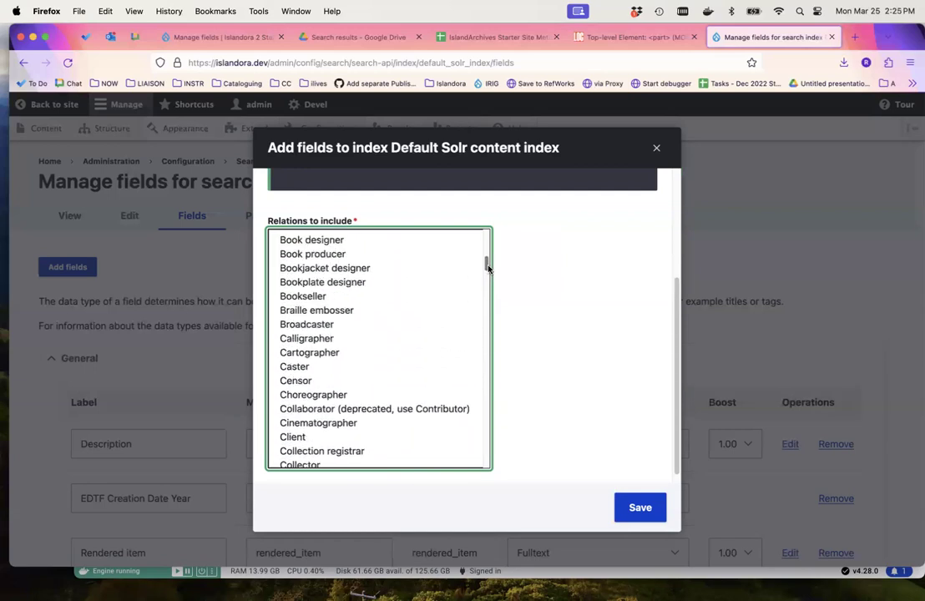
pyautogui.scroll(-1, 475, 278)
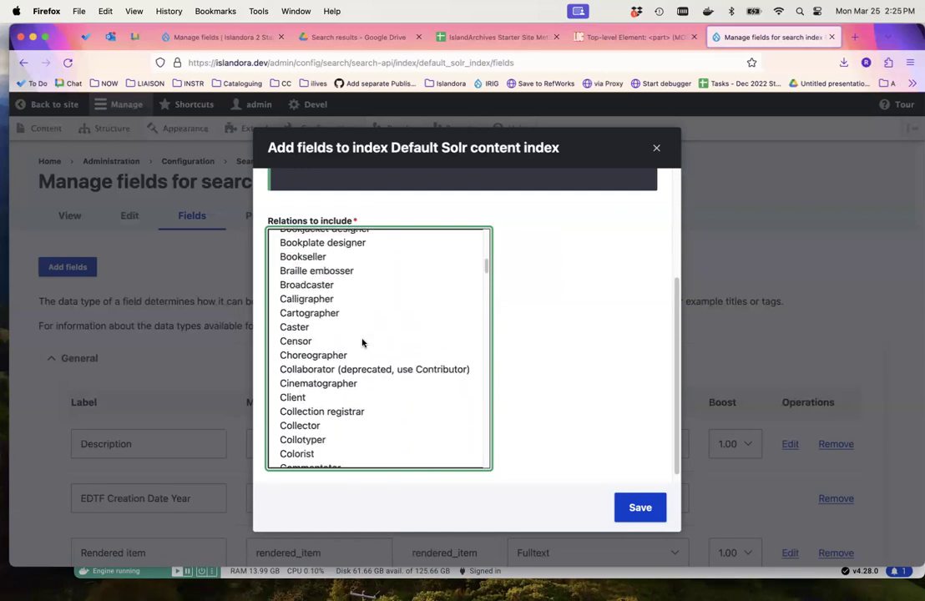
pyautogui.scroll(-3, 488, 268)
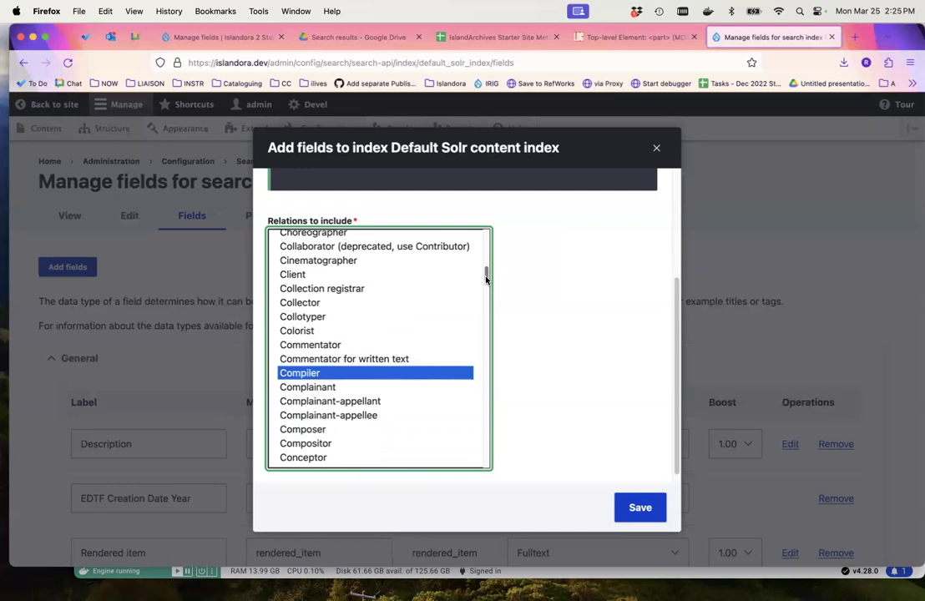
pyautogui.moveTo(486, 279); pyautogui.dragTo(487, 247)
pyautogui.click(378, 329)
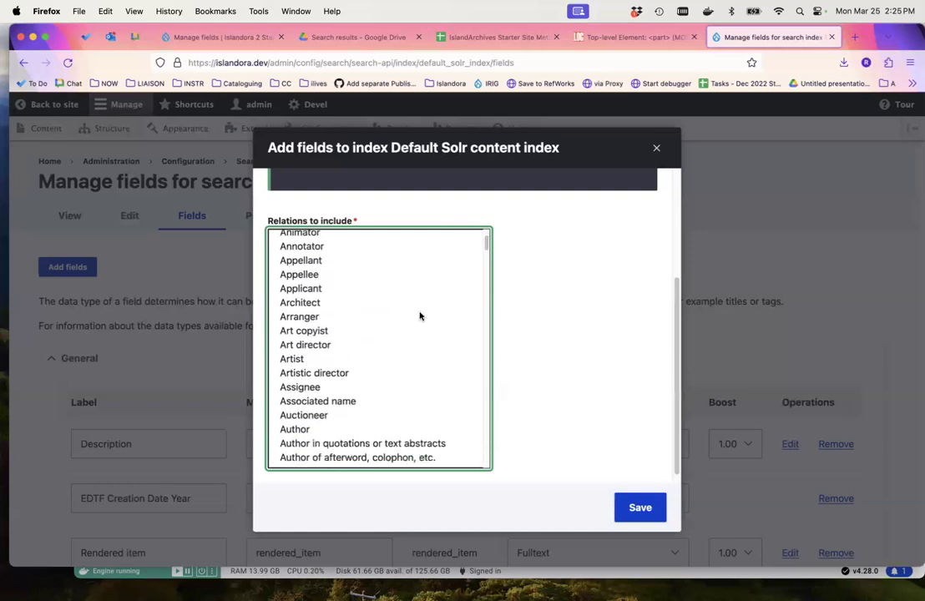
pyautogui.click(310, 430)
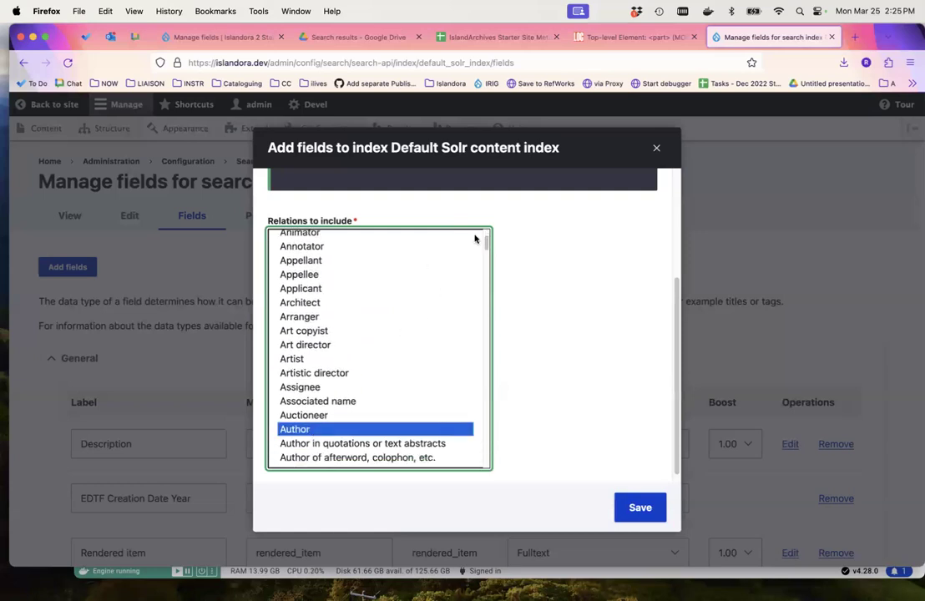
pyautogui.moveTo(487, 242); pyautogui.dragTo(501, 389)
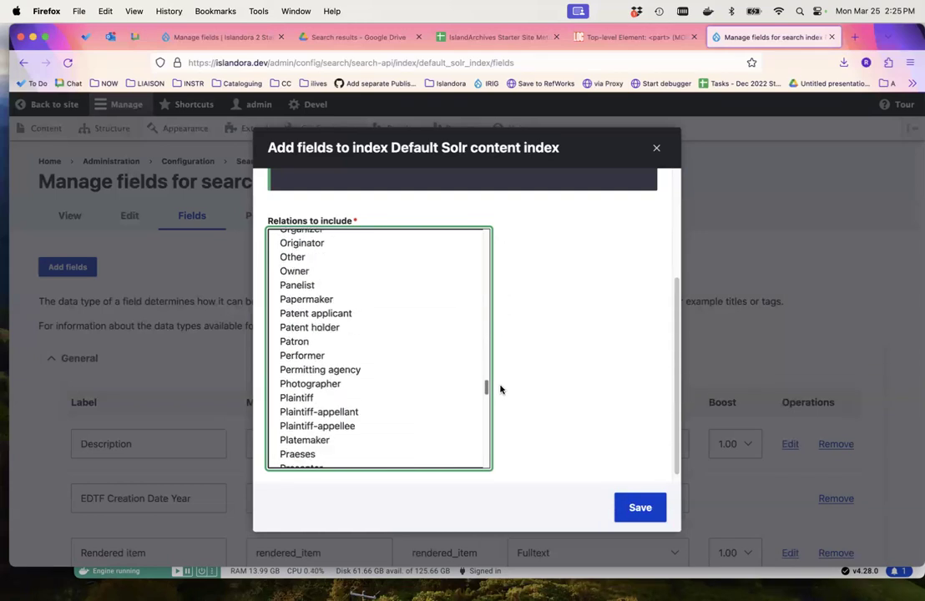
pyautogui.click(339, 384)
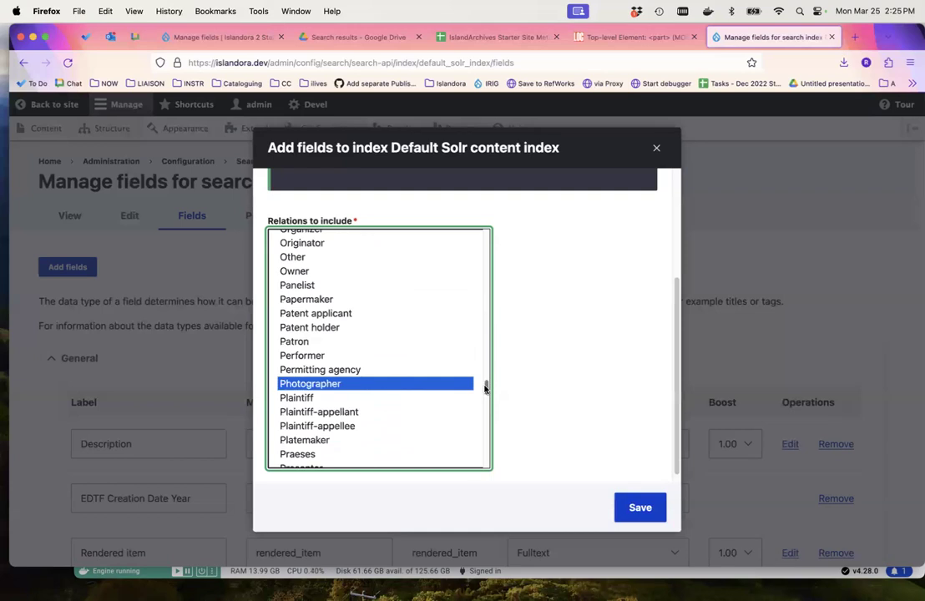
pyautogui.click(643, 513)
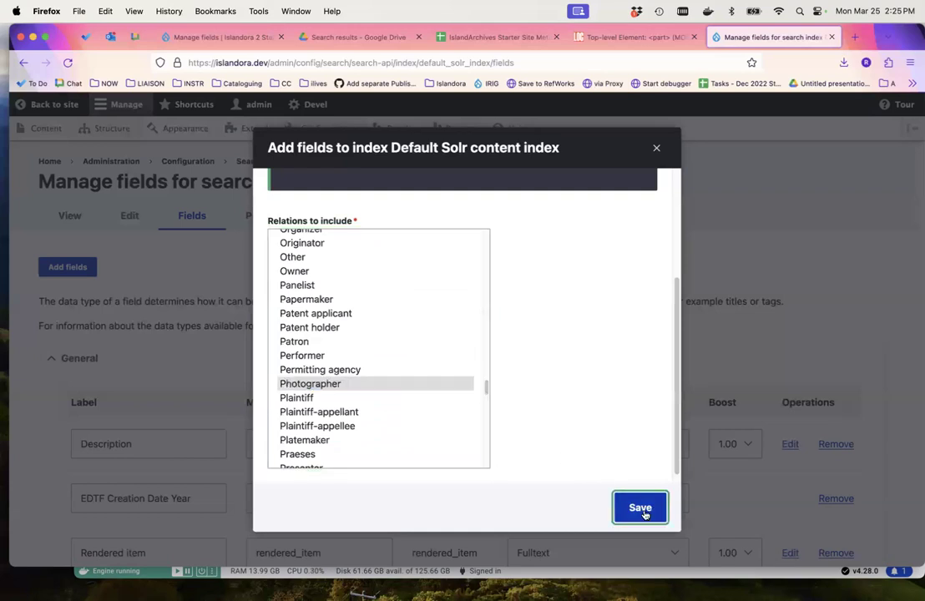
# - Close the Add fields dialog and widen the browser window to full width
pyautogui.click(640, 508)
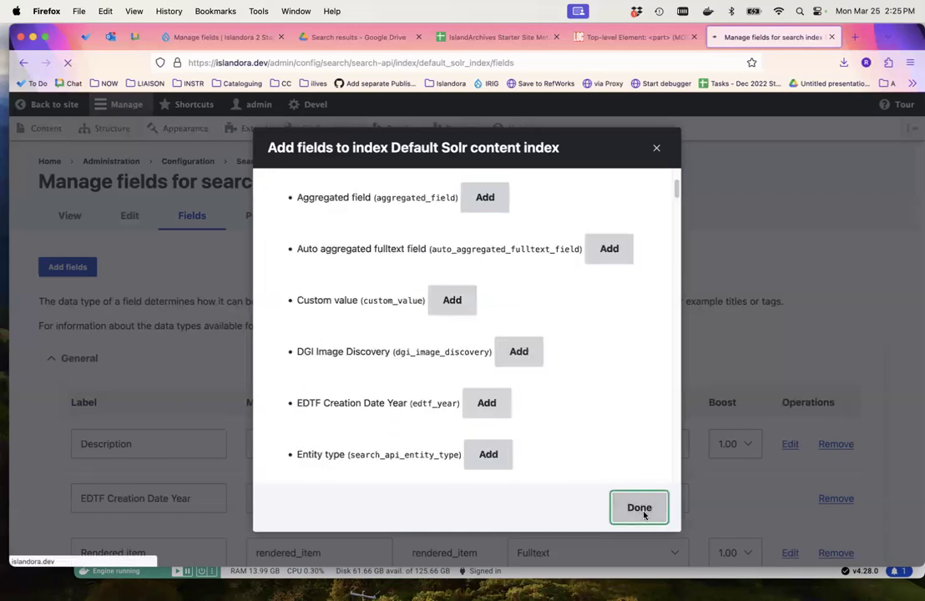
pyautogui.scroll(-10, 363, 441)
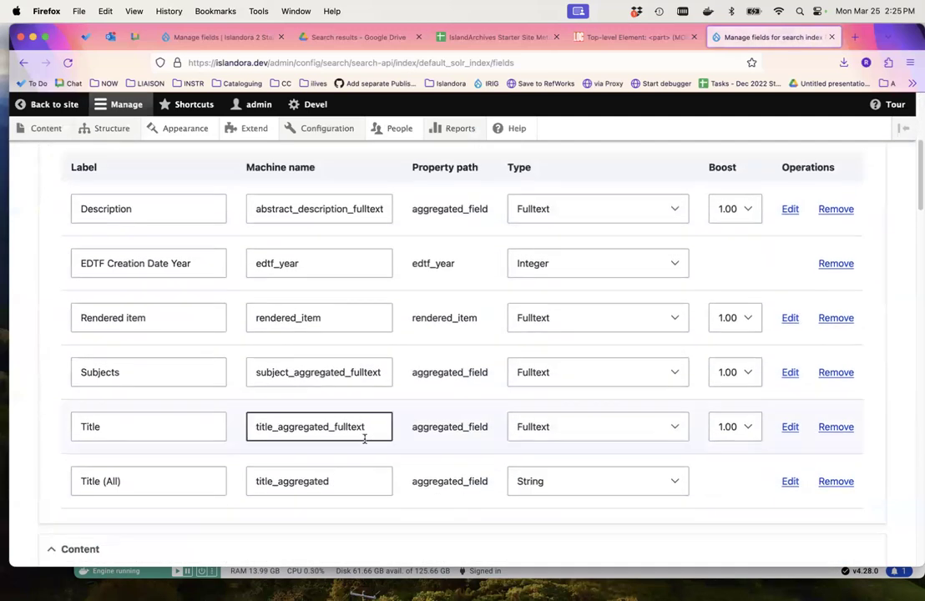
pyautogui.scroll(-4, 364, 442)
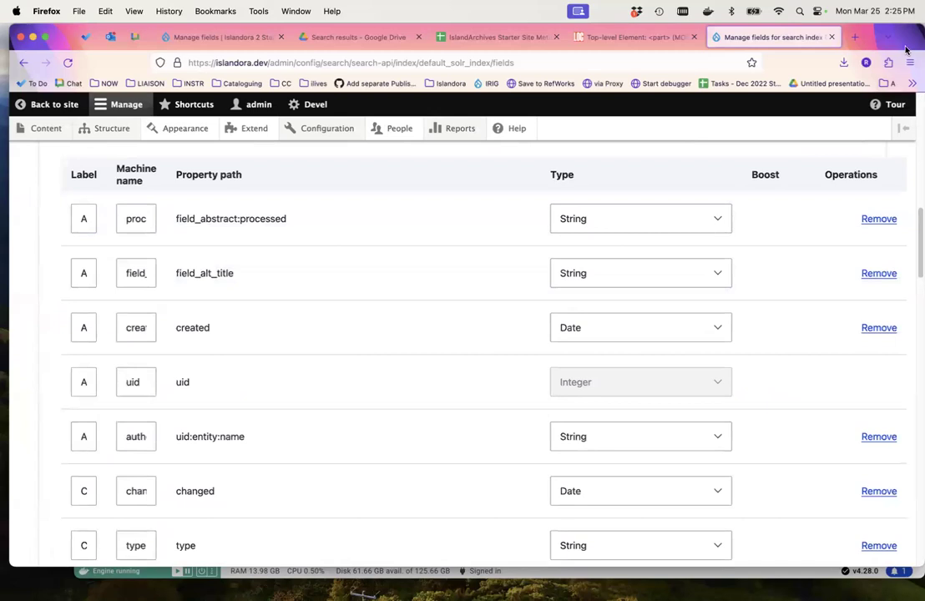
pyautogui.moveTo(909, 44); pyautogui.dragTo(438, 45)
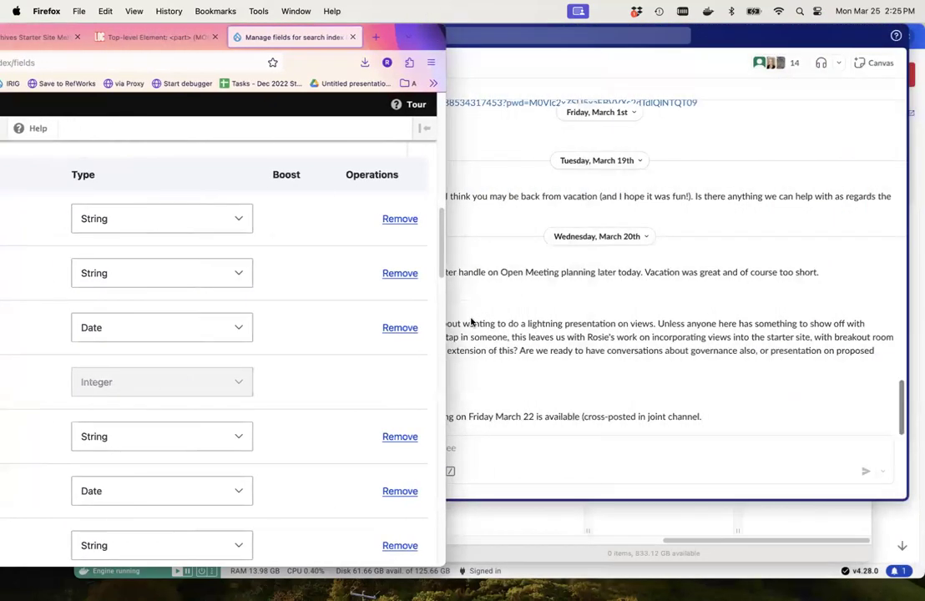
pyautogui.doubleClick(417, 37)
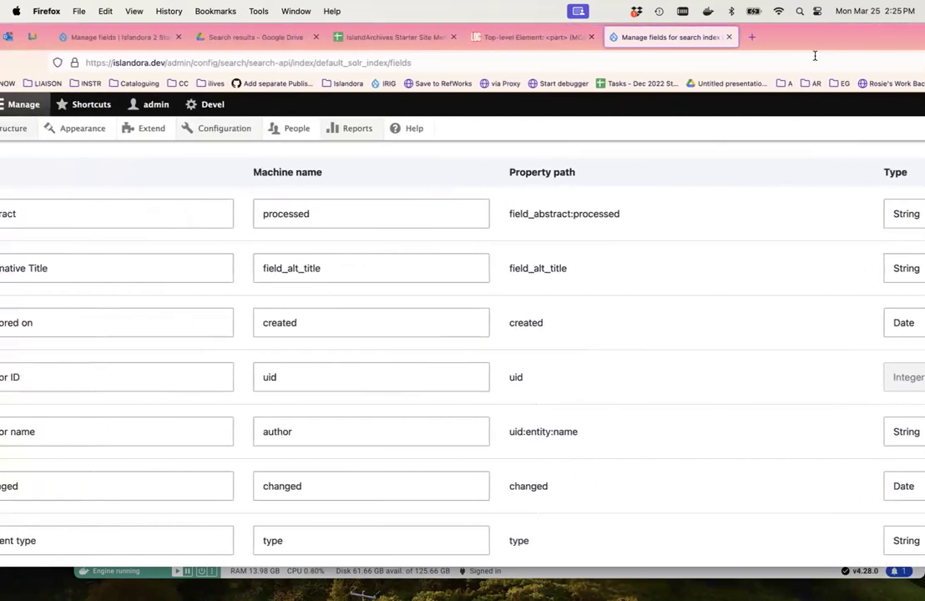
pyautogui.scroll(-5, 526, 370)
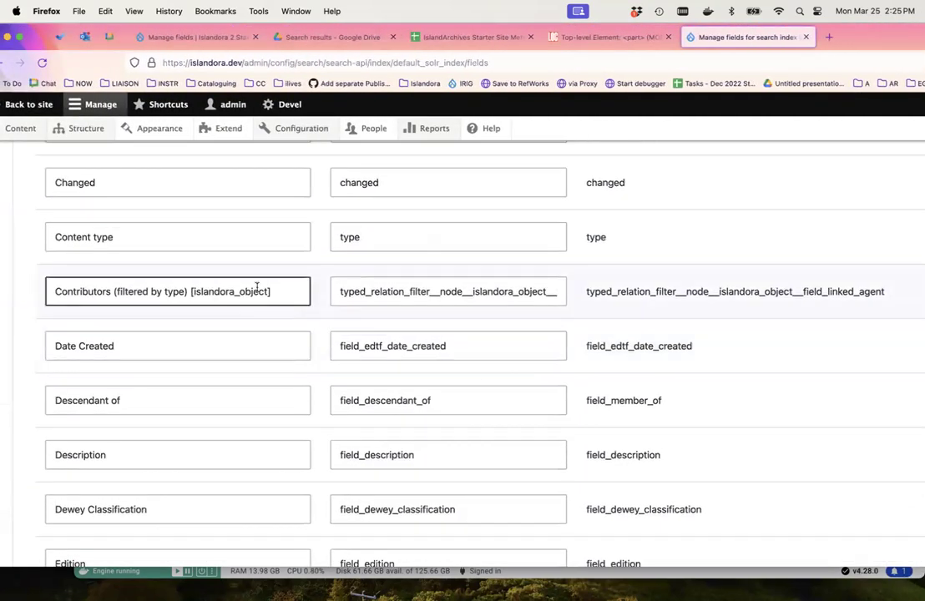
# - Relabel the Contributors (filtered by type) field as AUTHOR and save the changes
pyautogui.moveTo(277, 292); pyautogui.dragTo(3, 292)
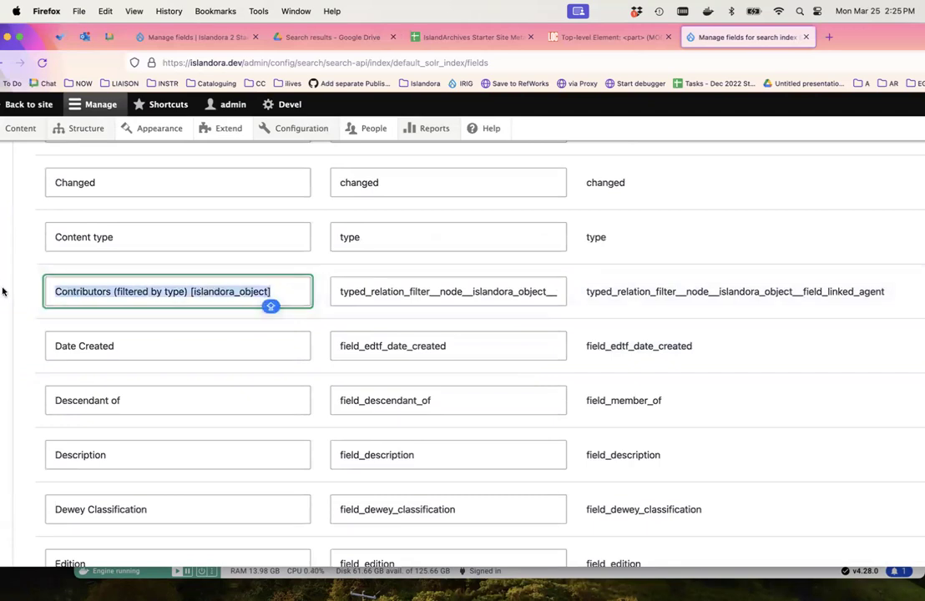
pyautogui.press('BackSpace')
pyautogui.write('AUTHOR')
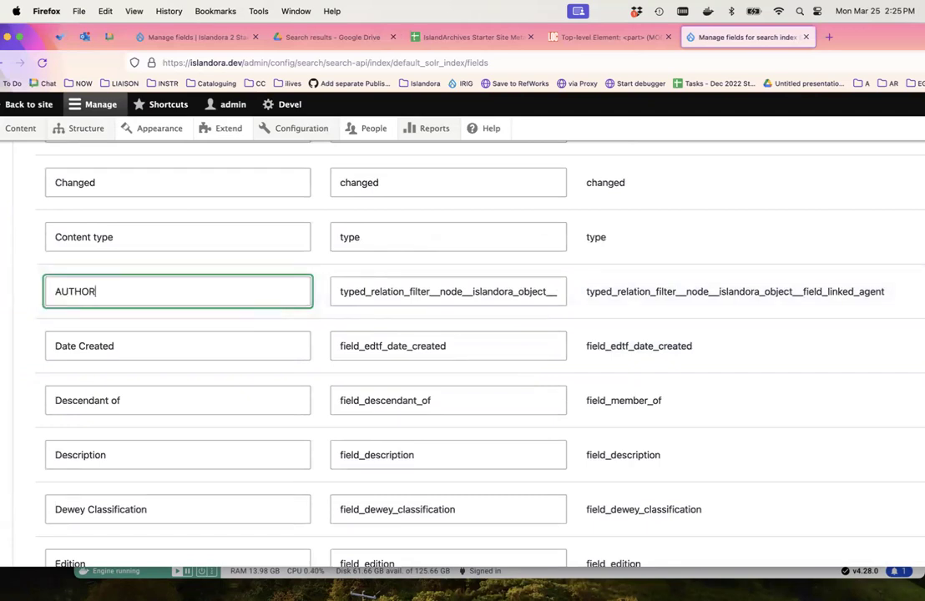
pyautogui.press('capslock')
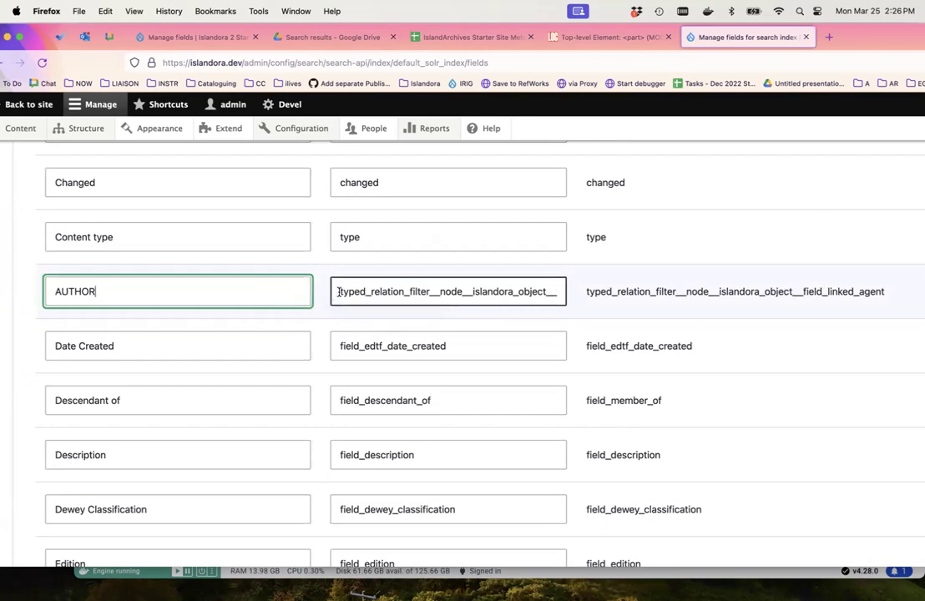
pyautogui.moveTo(450, 291); pyautogui.dragTo(578, 291)
pyautogui.click(548, 291)
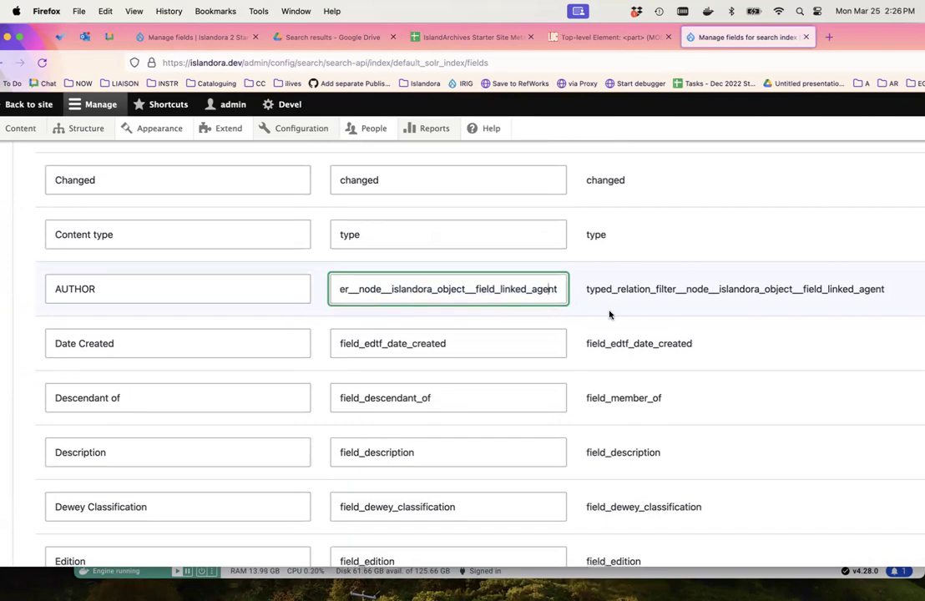
pyautogui.scroll(-15, 611, 313)
pyautogui.scroll(-10, 603, 349)
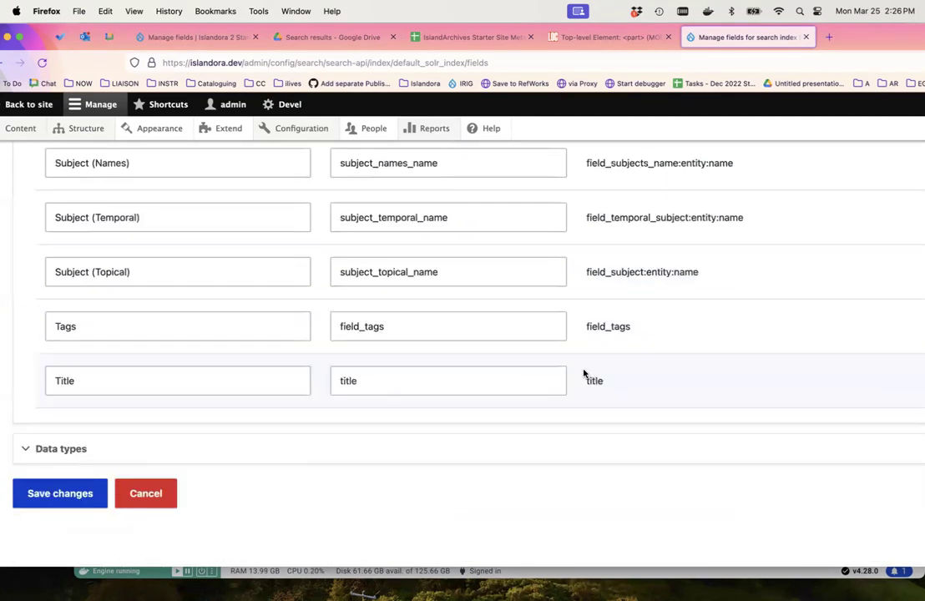
pyautogui.click(83, 499)
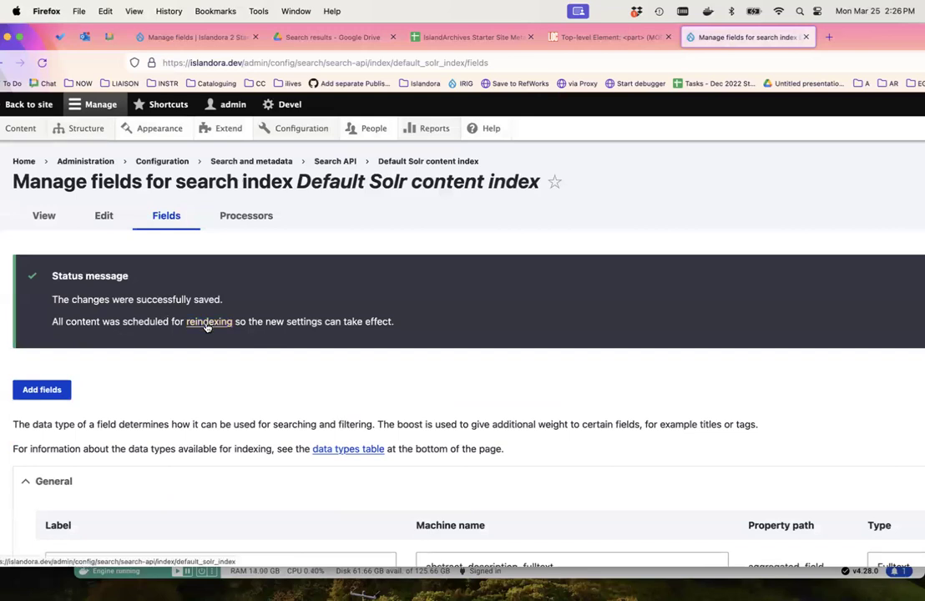
# - Run Index now on the Default Solr content index to index all 97 items
pyautogui.click(207, 326)
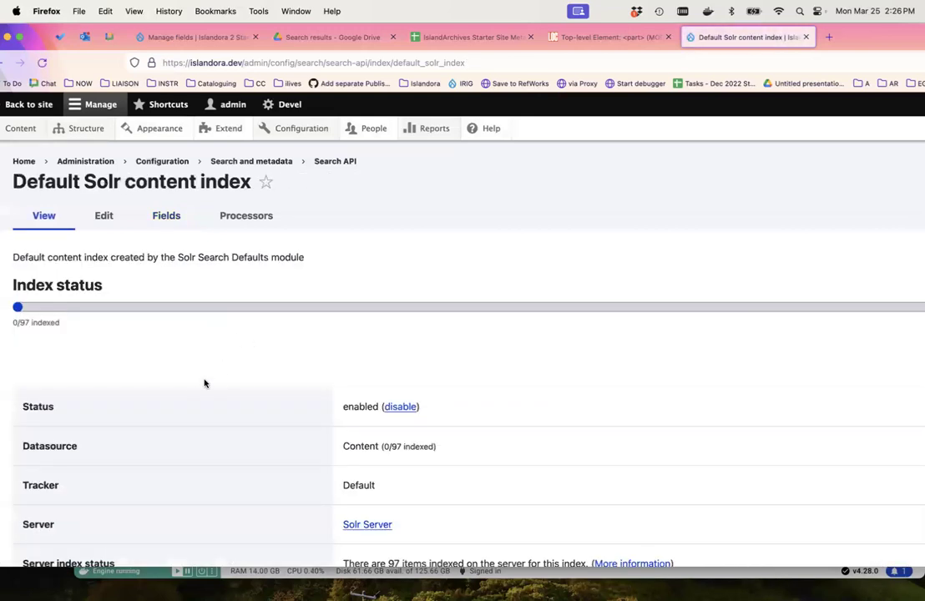
pyautogui.scroll(-1, 200, 388)
pyautogui.scroll(-5, 196, 393)
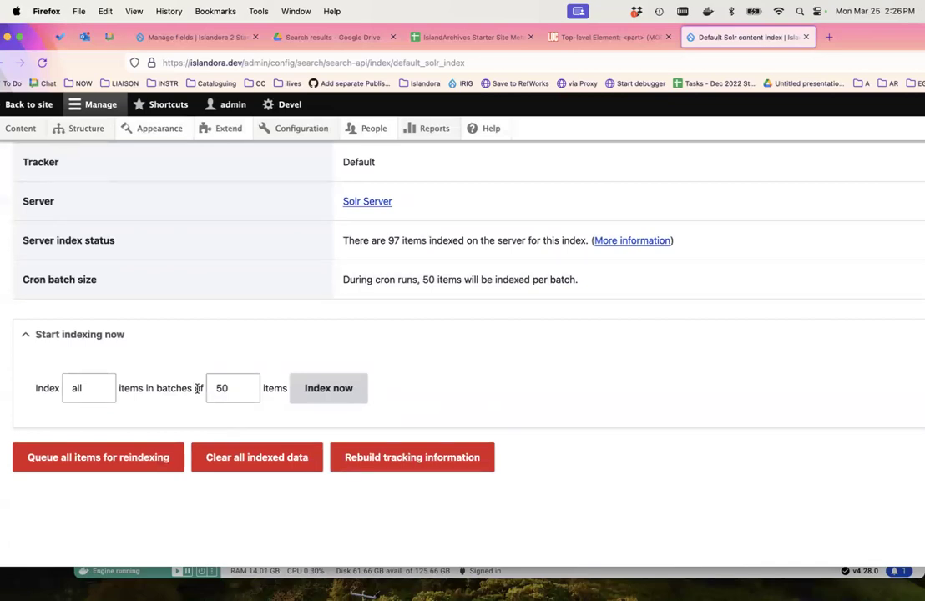
pyautogui.click(310, 396)
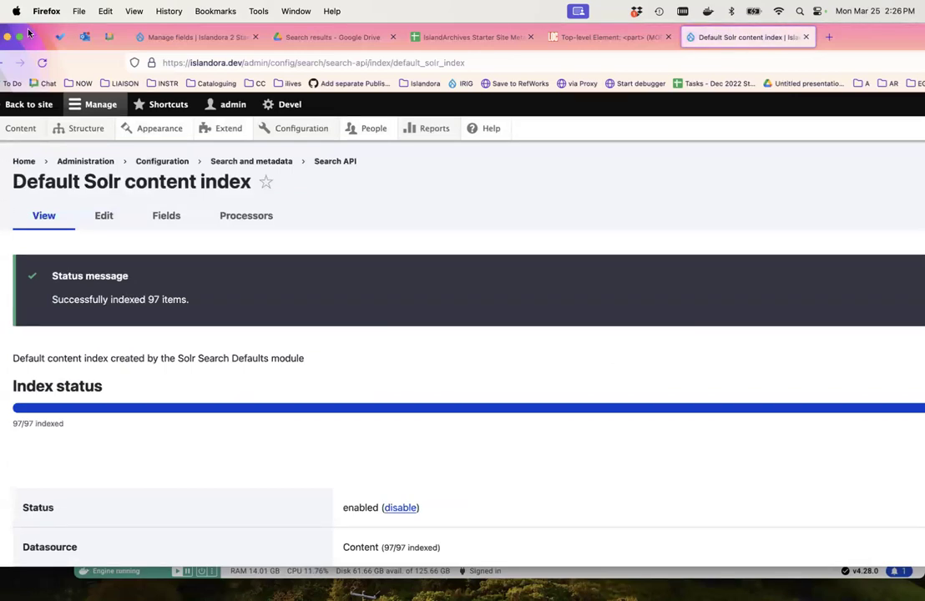
pyautogui.moveTo(28, 32); pyautogui.dragTo(60, 11)
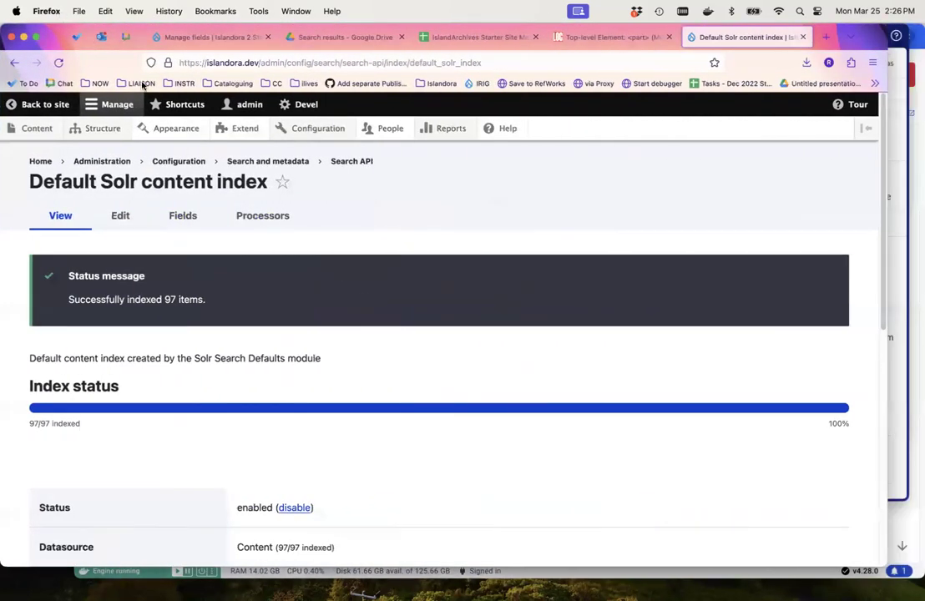
pyautogui.scroll(-5, 429, 427)
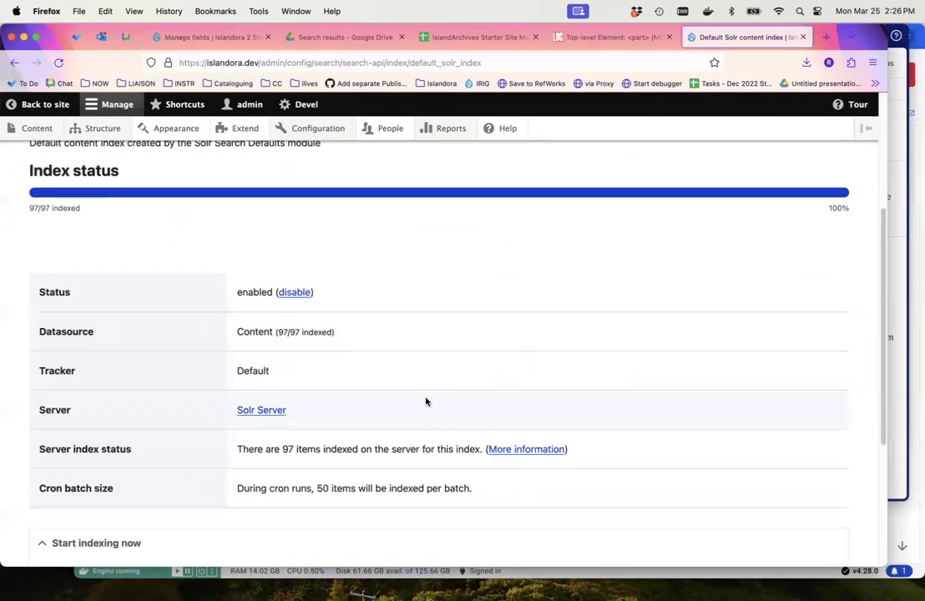
pyautogui.scroll(-4, 426, 402)
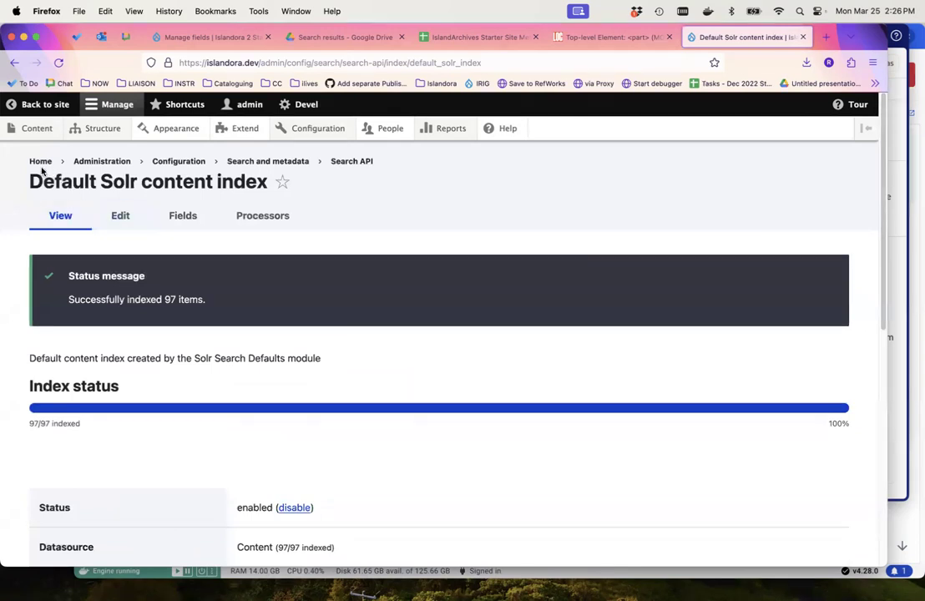
pyautogui.moveTo(303, 127)
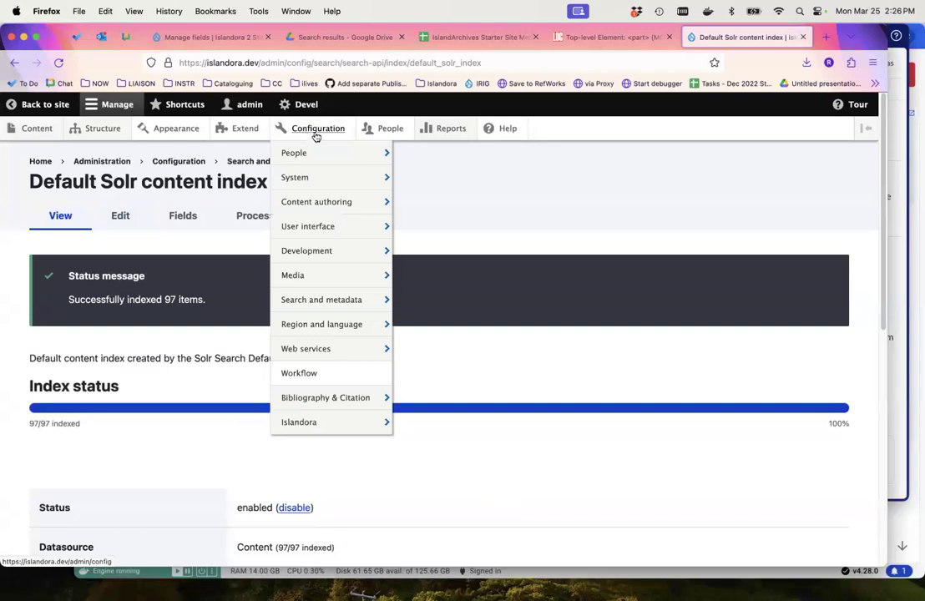
pyautogui.moveTo(328, 262)
pyautogui.moveTo(338, 302)
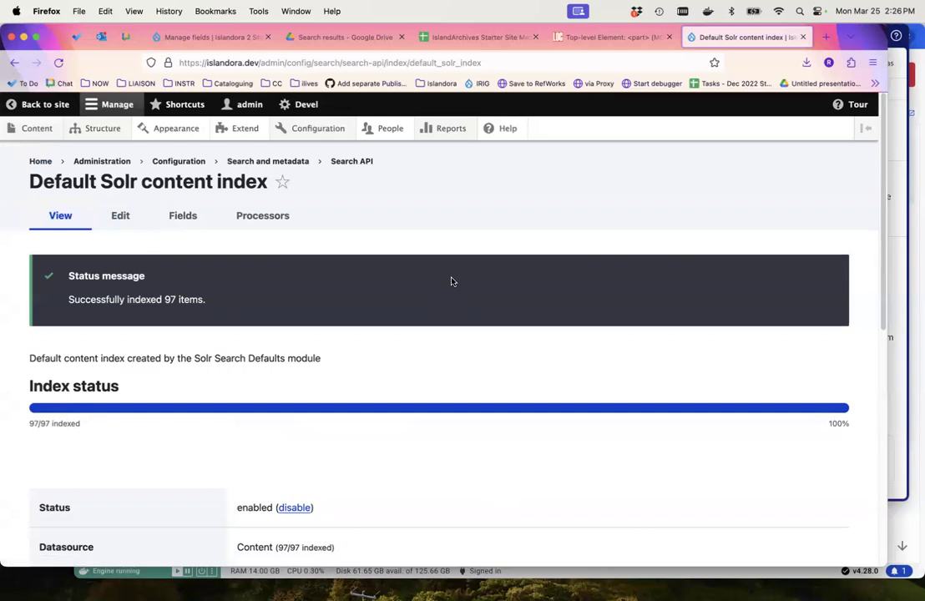
# - Open Solr Admin in a new tab and run a *:* query on the default core
pyautogui.click(209, 62)
pyautogui.press('super+t')
pyautogui.write('solr.islandora.dev/')
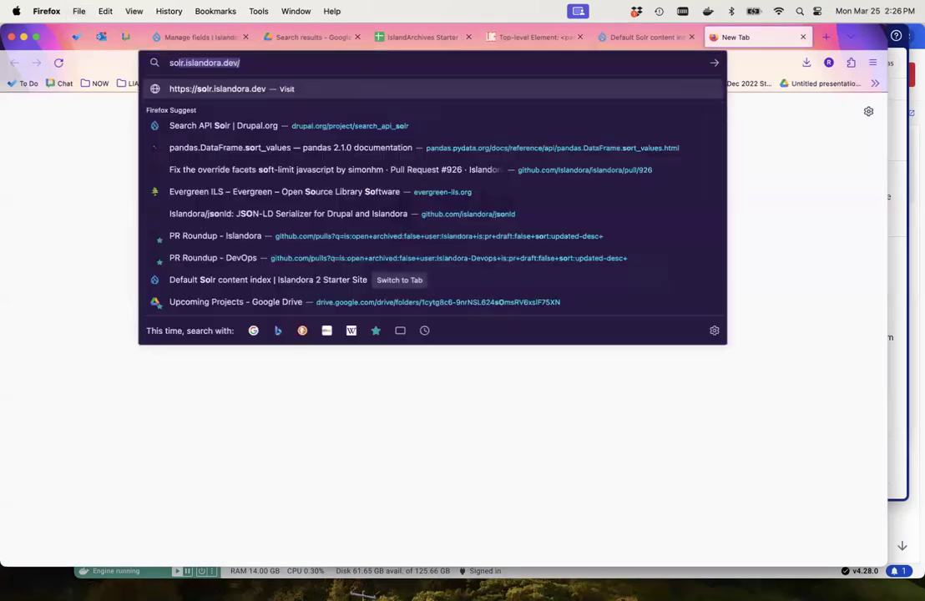
pyautogui.press('Return')
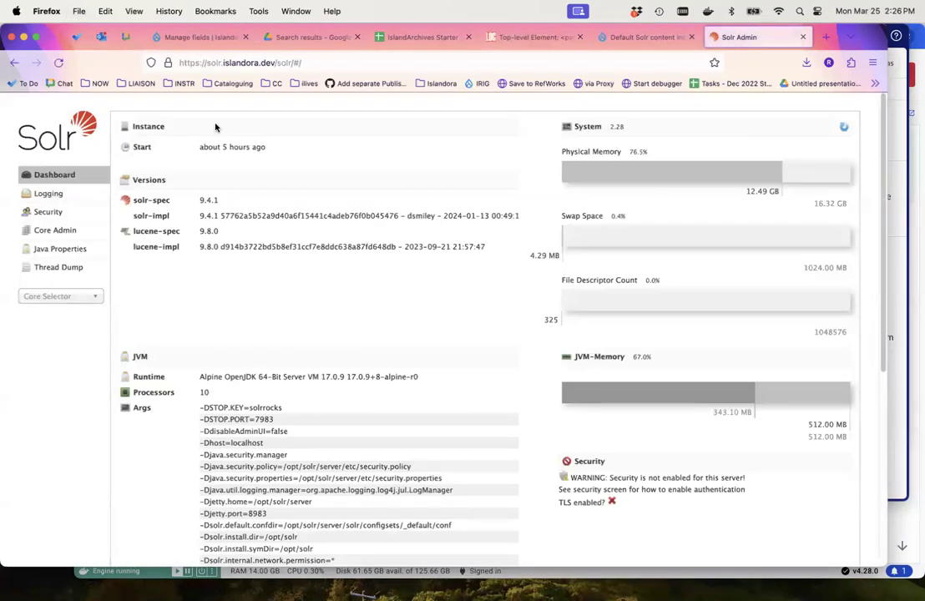
pyautogui.click(59, 296)
pyautogui.click(73, 334)
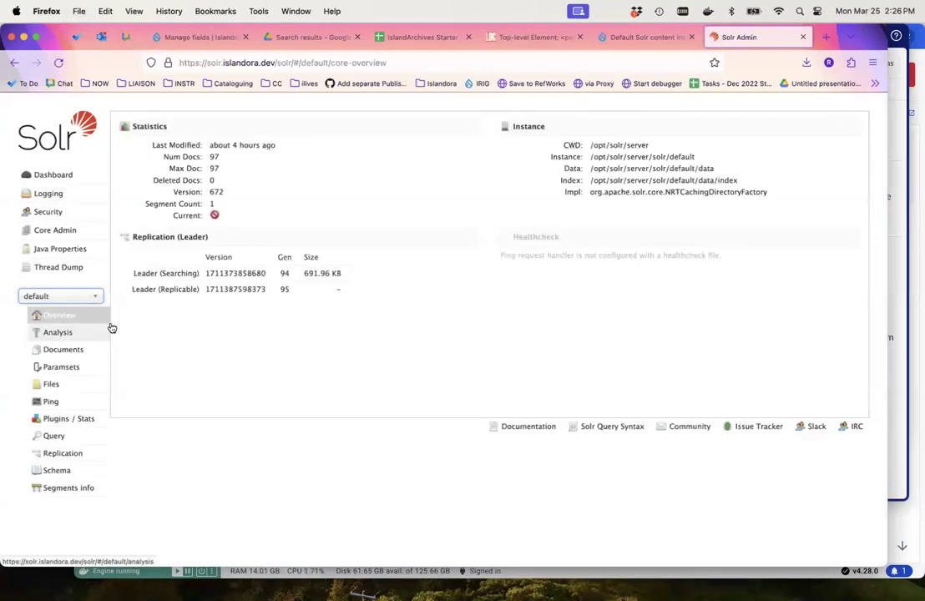
pyautogui.click(68, 437)
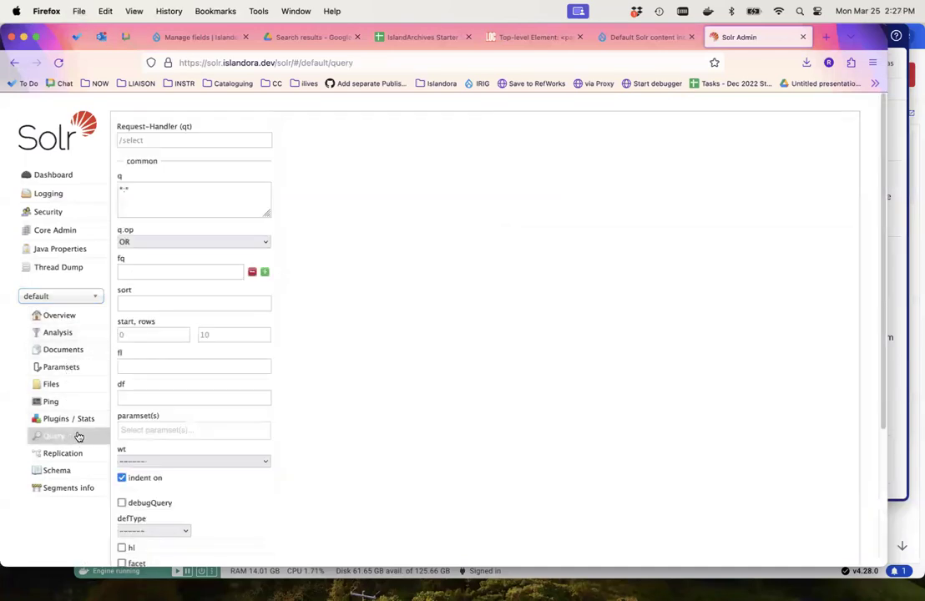
pyautogui.click(147, 204)
pyautogui.press('Return')
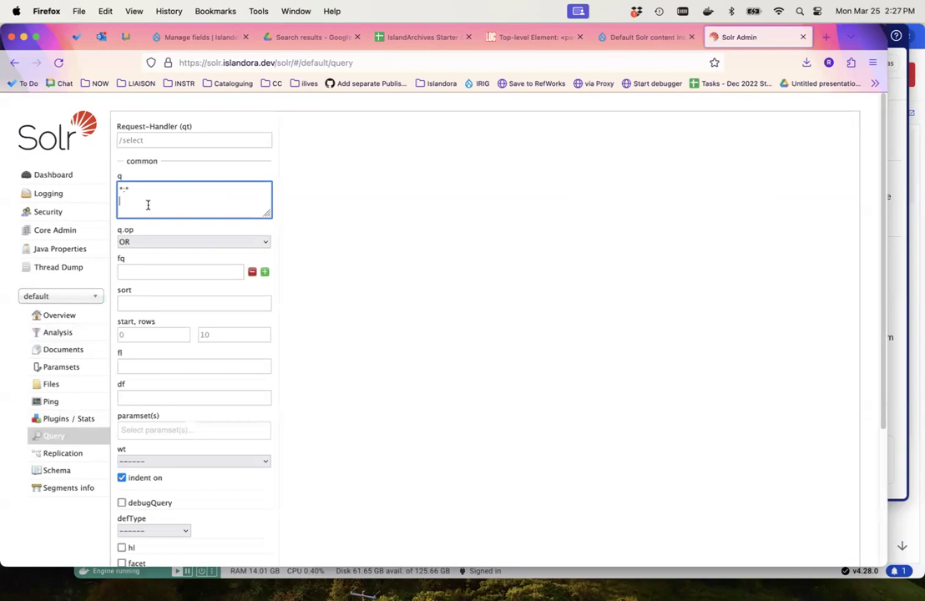
pyautogui.click(157, 269)
pyautogui.press('Return')
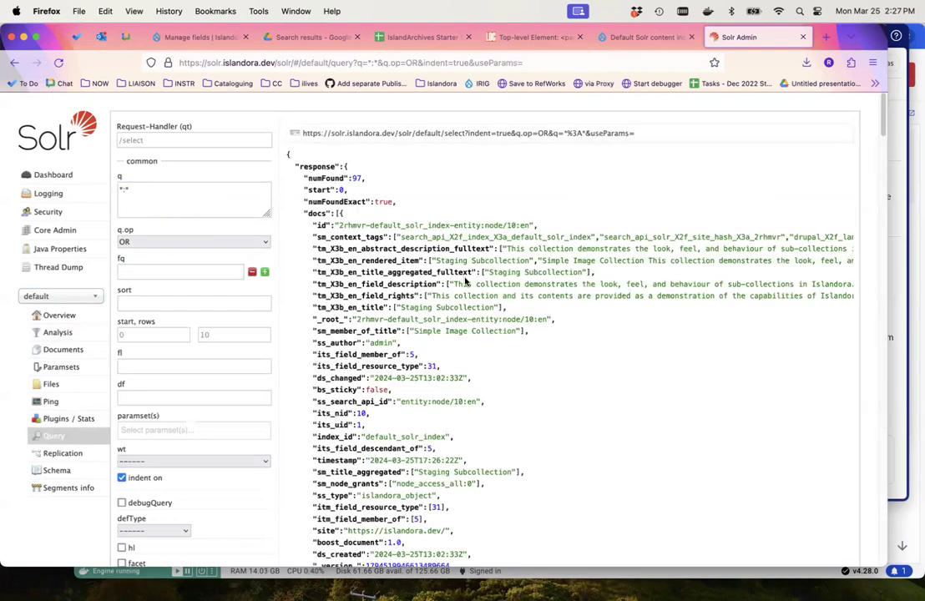
# - Search the returned records for 'linked' and inspect the linked agent field values
pyautogui.scroll(-3, 465, 282)
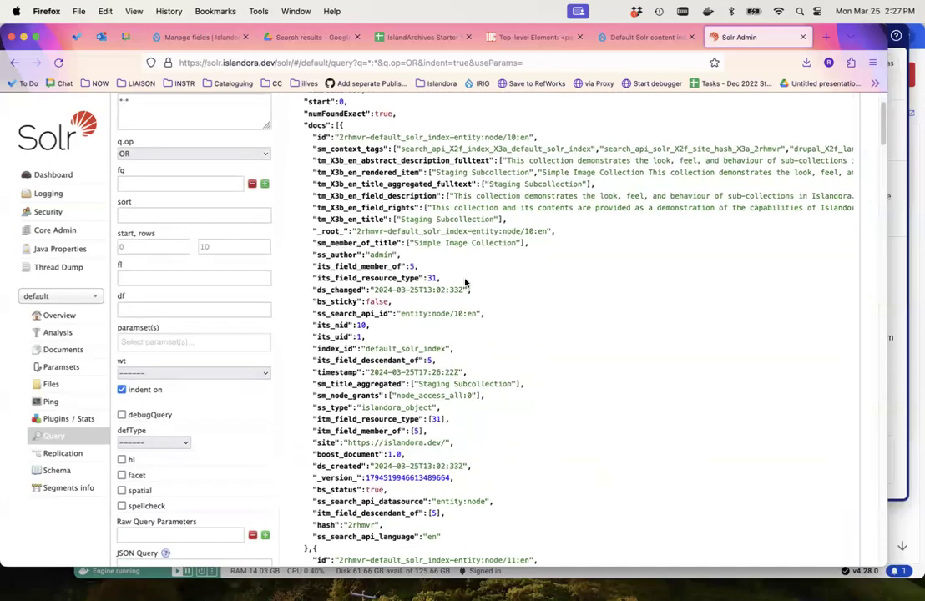
pyautogui.scroll(-5, 467, 284)
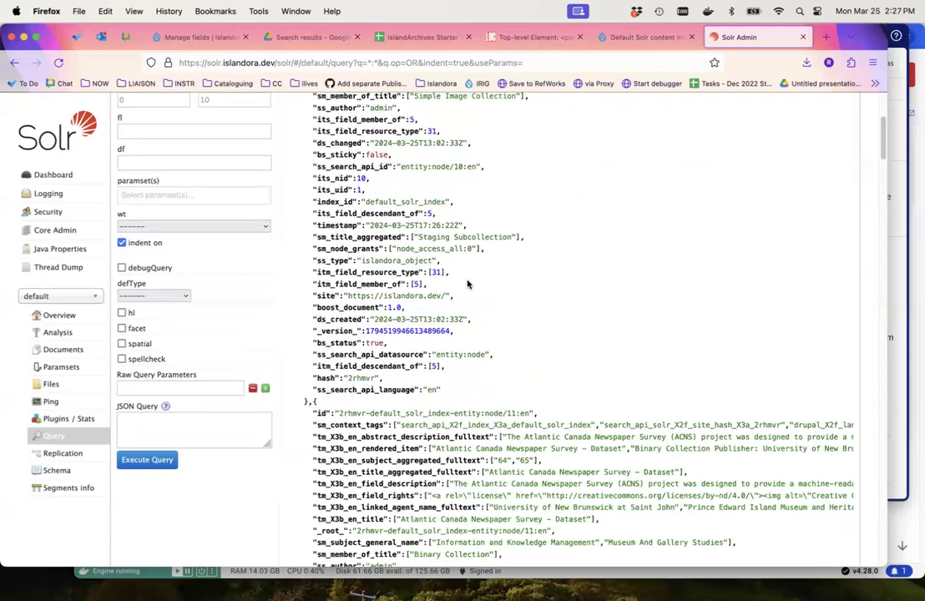
pyautogui.scroll(-5, 467, 285)
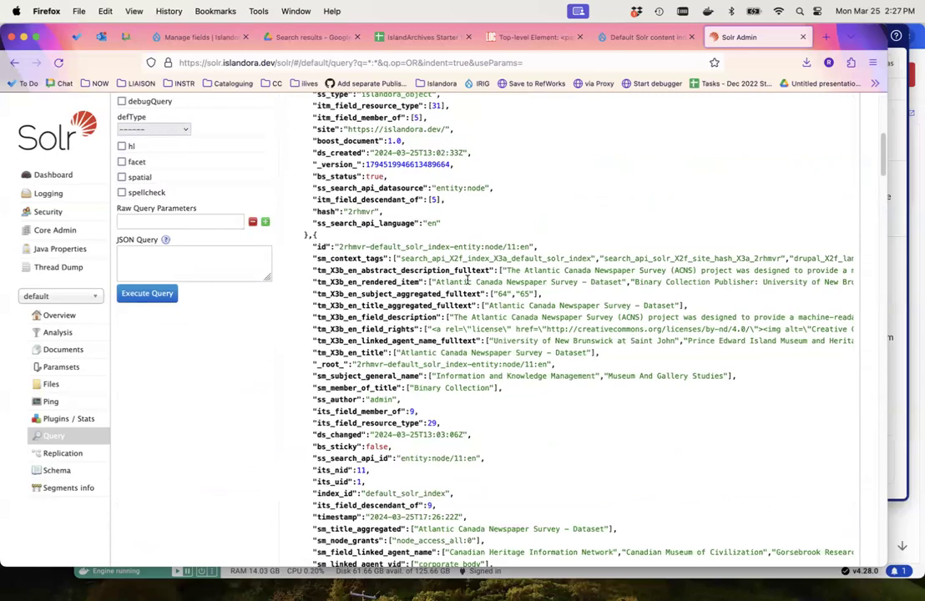
pyautogui.hotkey('ctrl', 'f')
pyautogui.write('linked')
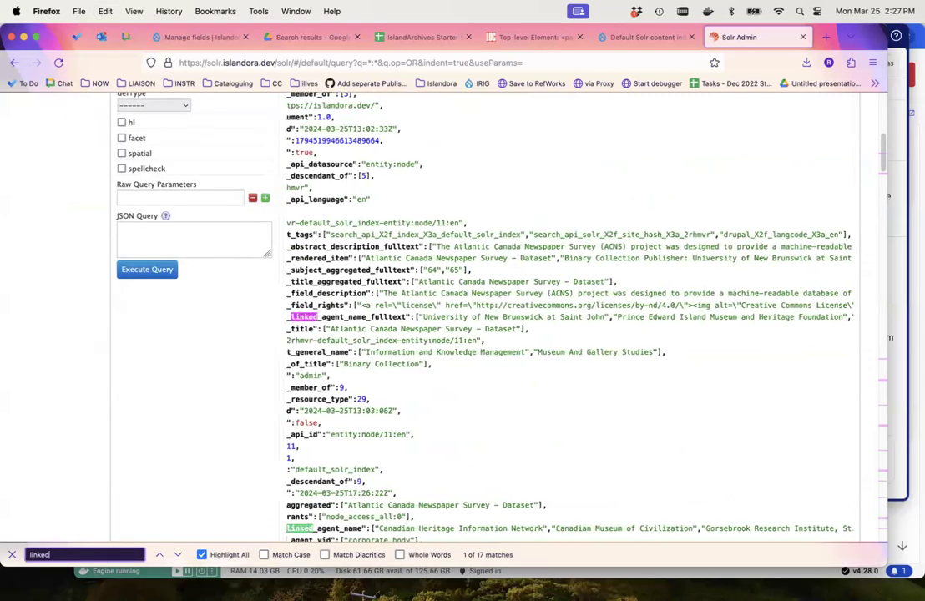
pyautogui.press('Return')
pyautogui.press('Return')
pyautogui.press('Return')
pyautogui.press('Return')
pyautogui.press('Return')
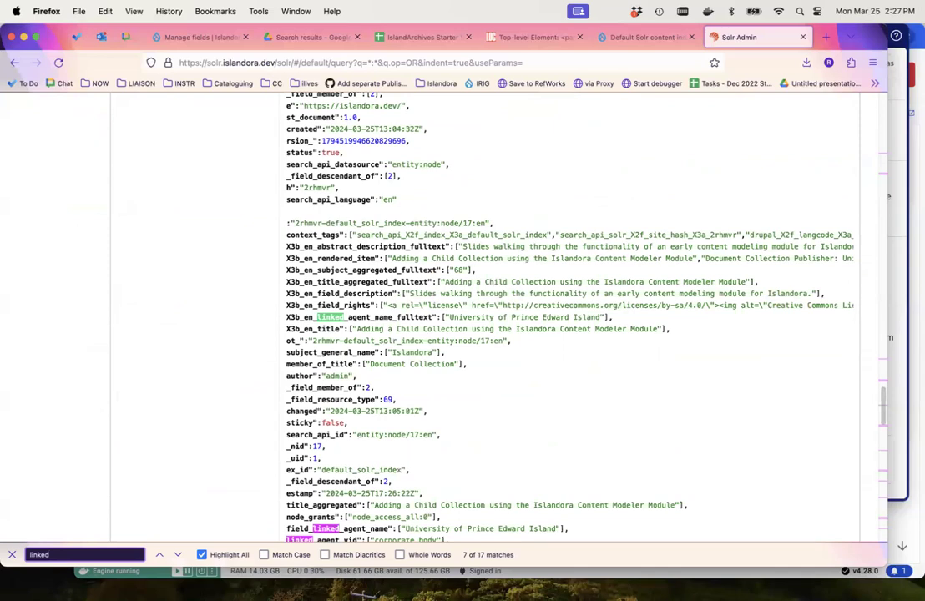
pyautogui.click(420, 355)
pyautogui.moveTo(318, 338); pyautogui.dragTo(229, 326)
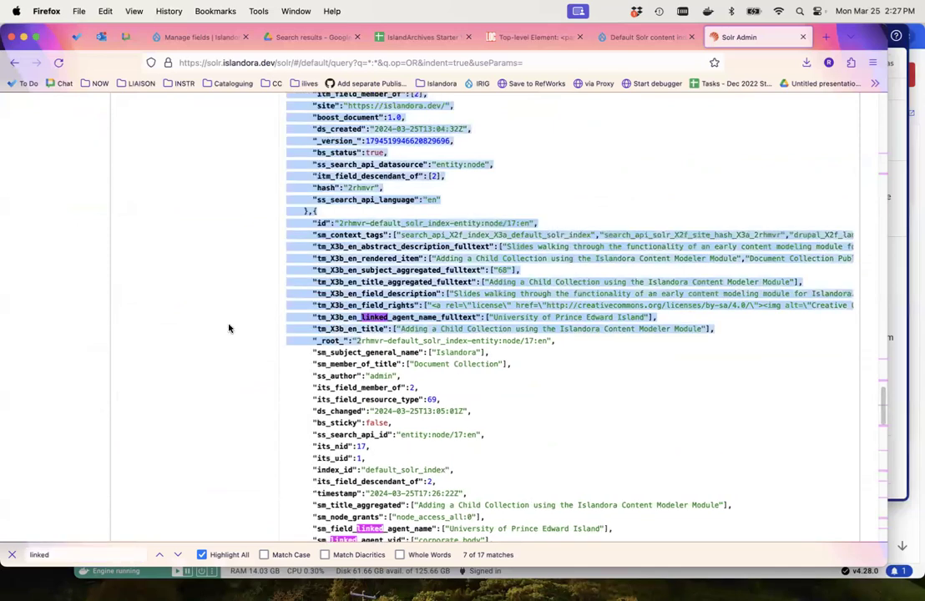
pyautogui.click(426, 306)
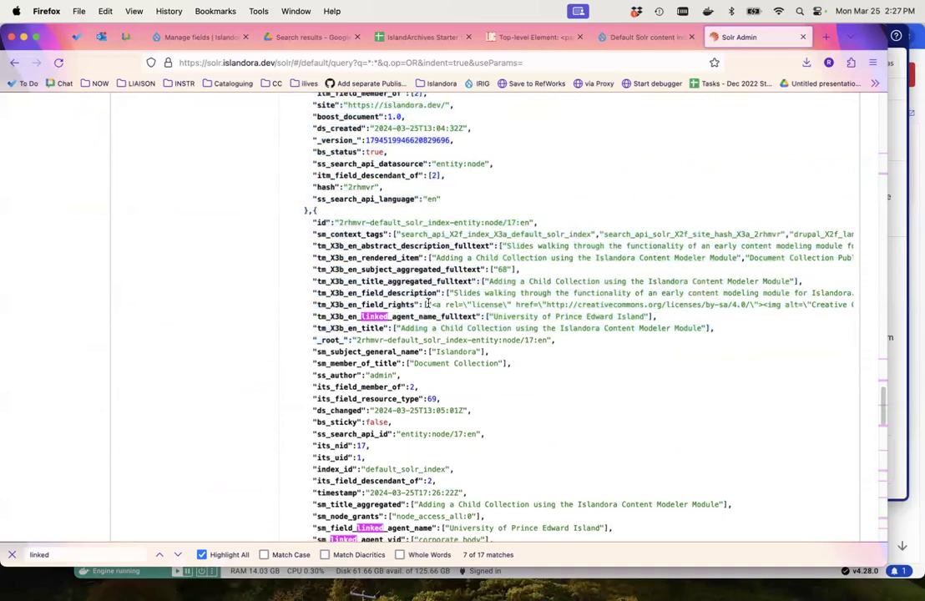
pyautogui.scroll(-5, 427, 305)
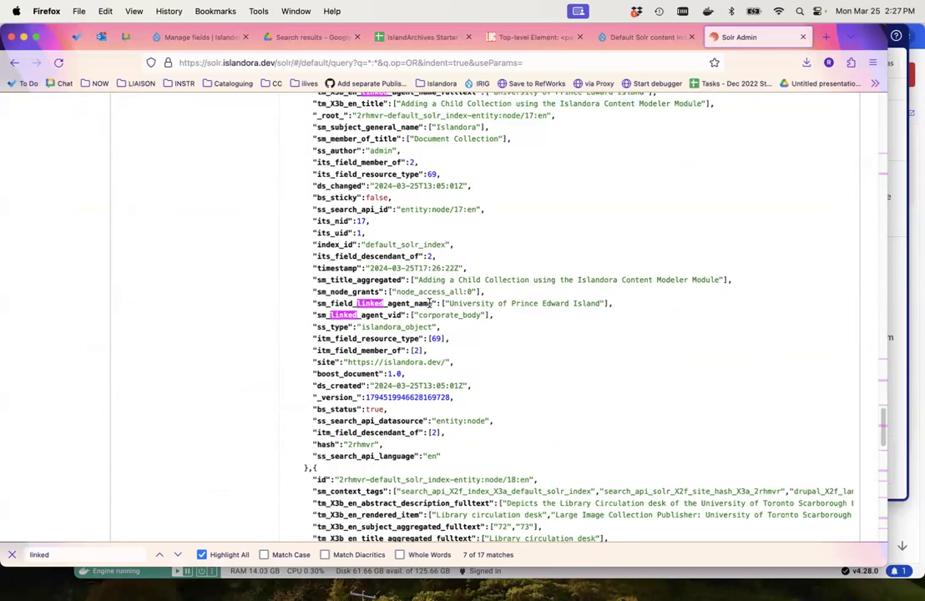
pyautogui.scroll(2, 434, 302)
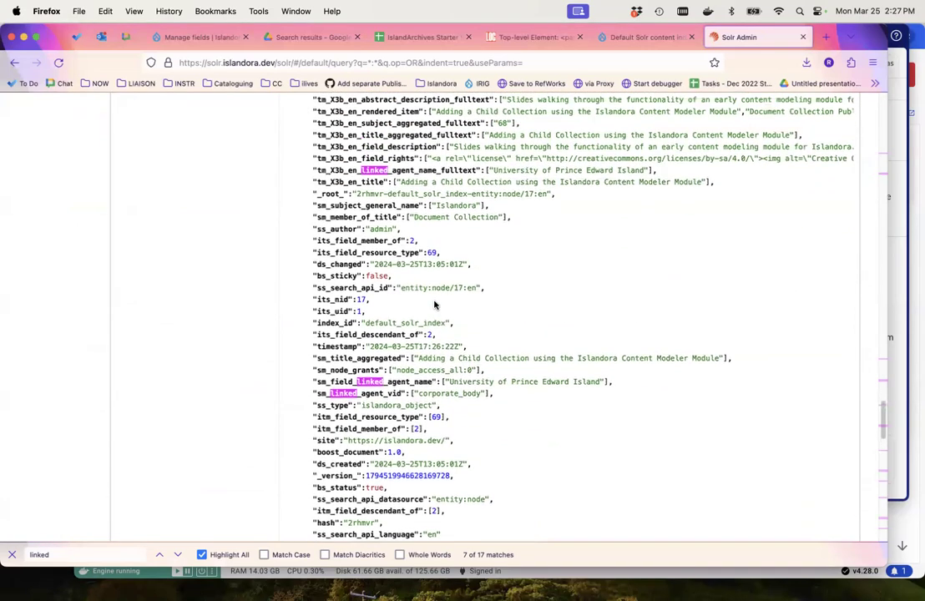
pyautogui.scroll(-12, 434, 305)
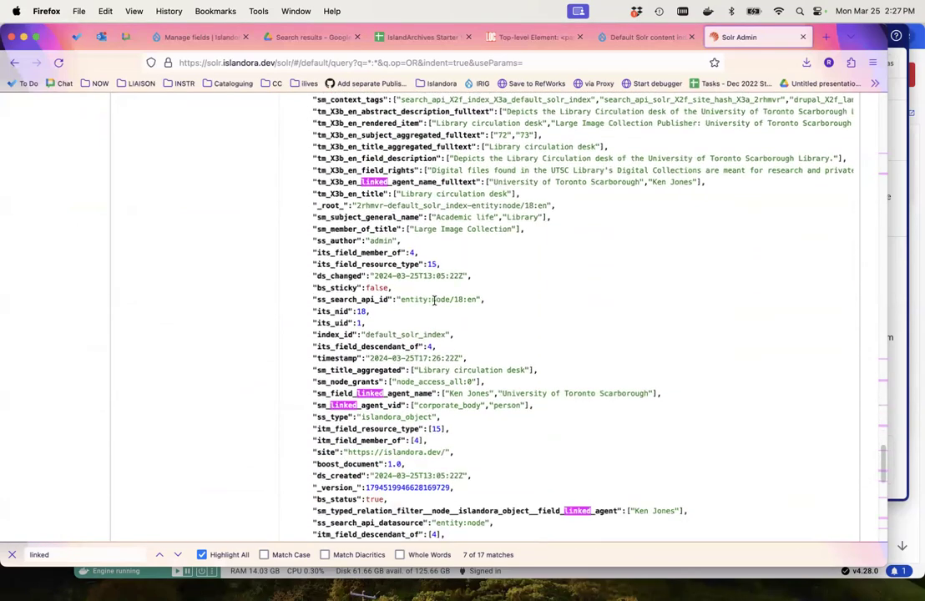
pyautogui.scroll(-5, 435, 303)
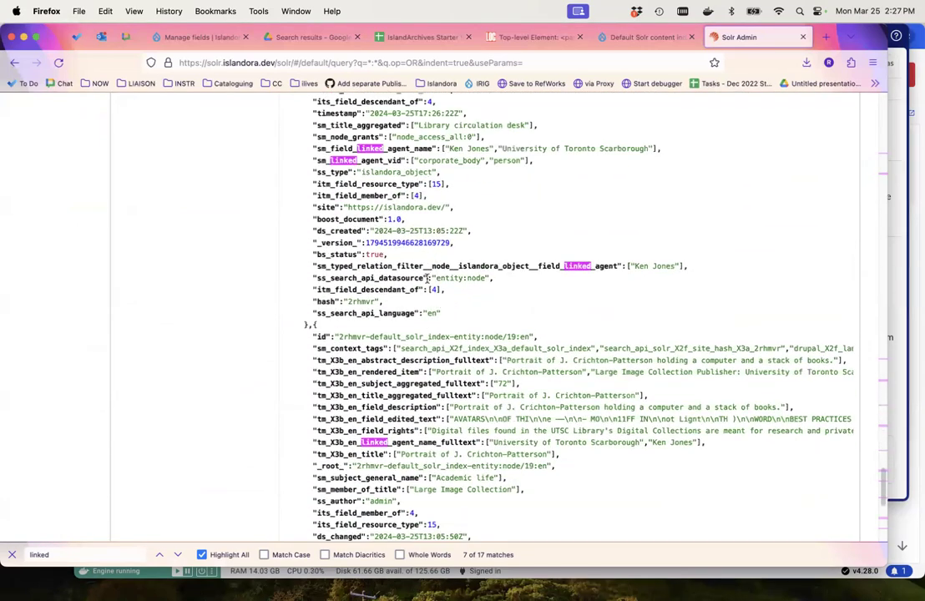
pyautogui.doubleClick(486, 266)
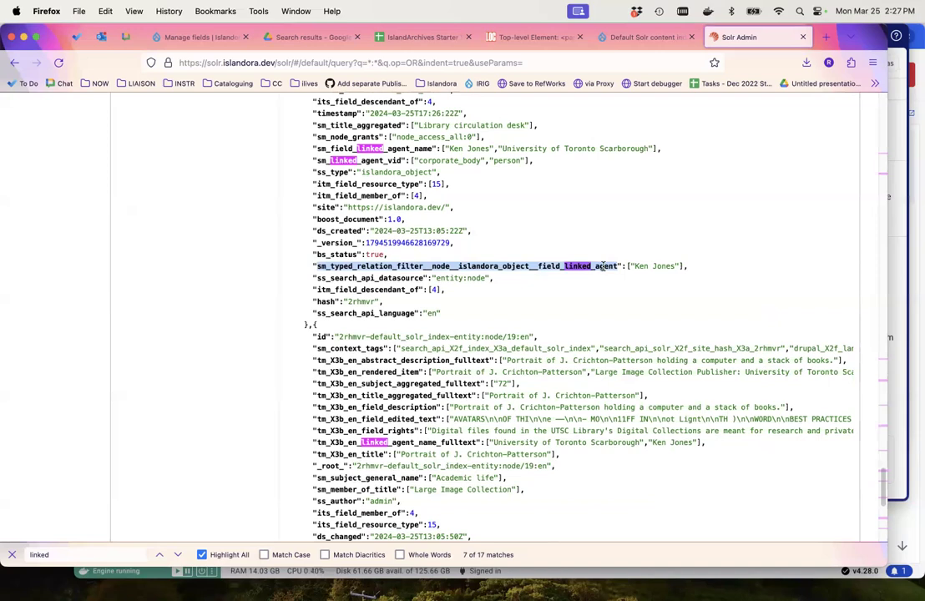
pyautogui.moveTo(631, 269); pyautogui.dragTo(698, 275)
pyautogui.scroll(6, 700, 275)
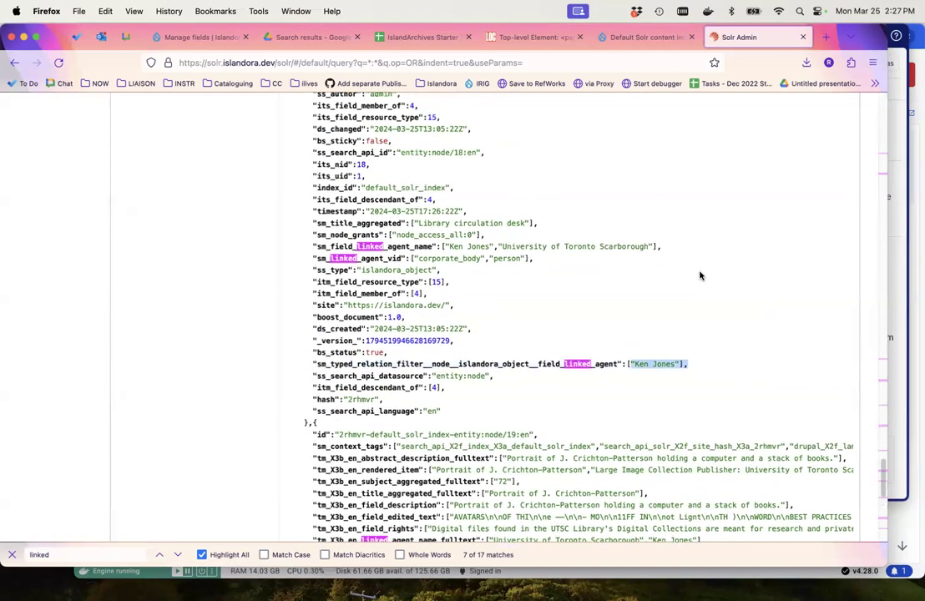
pyautogui.scroll(2, 689, 278)
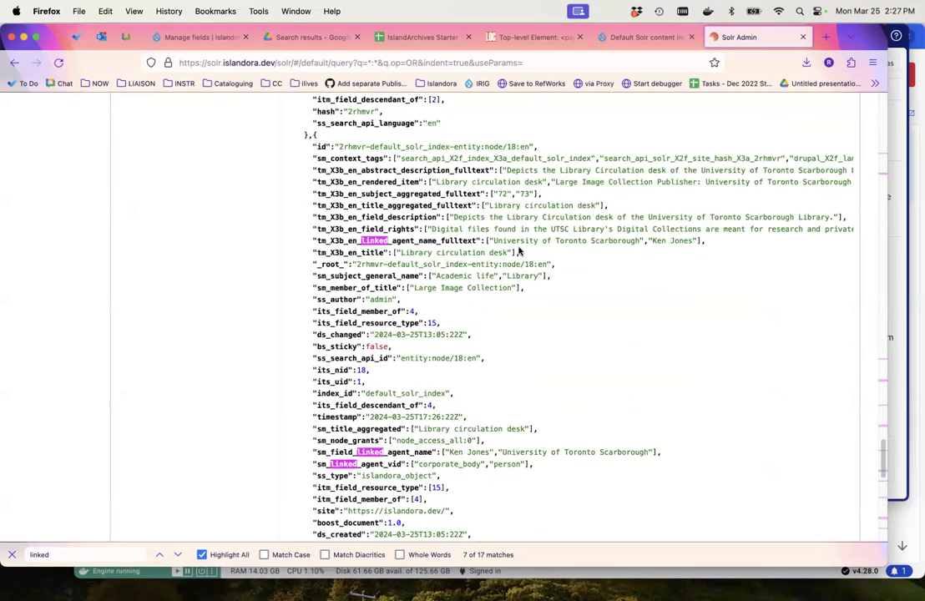
pyautogui.scroll(-4, 518, 257)
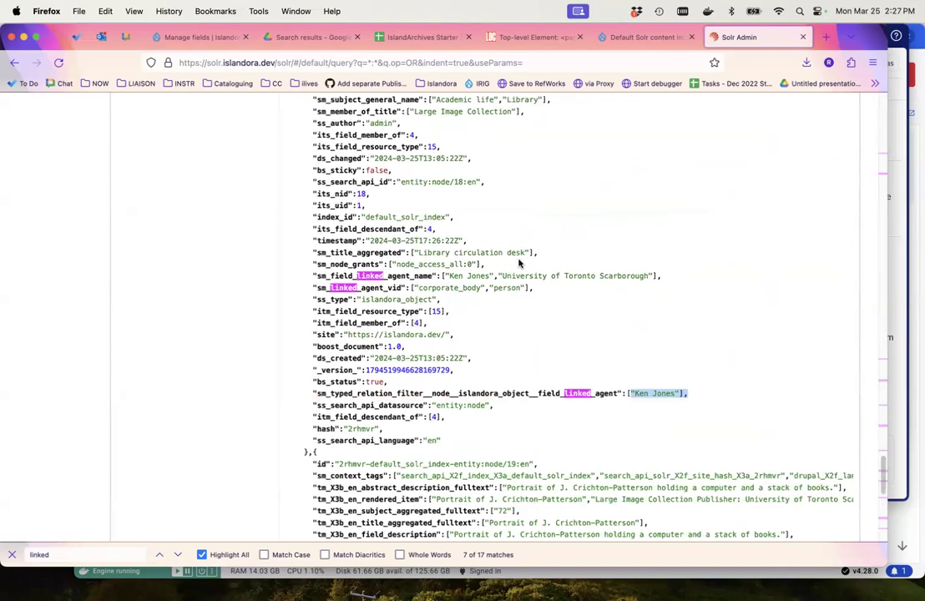
pyautogui.scroll(-12, 519, 263)
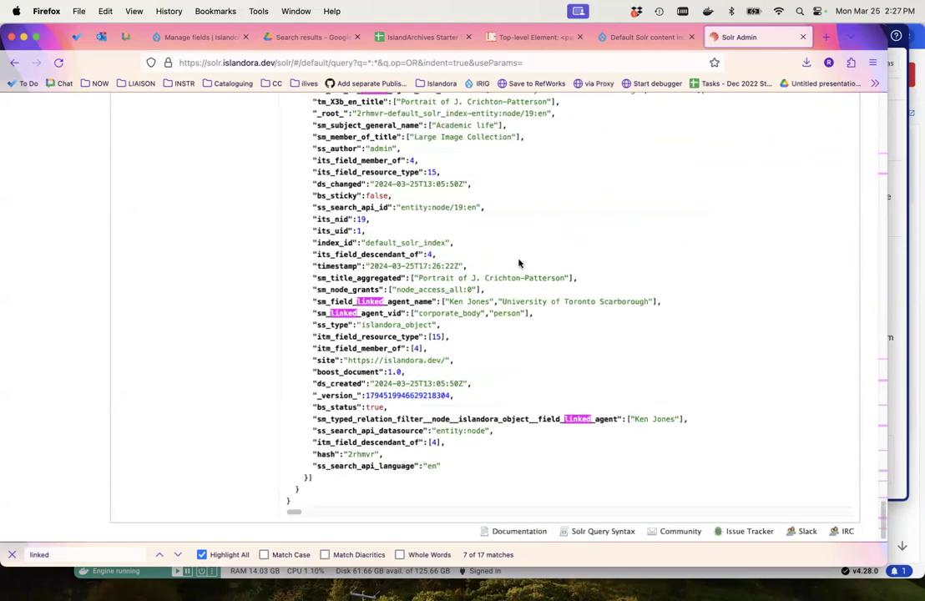
pyautogui.scroll(8, 518, 264)
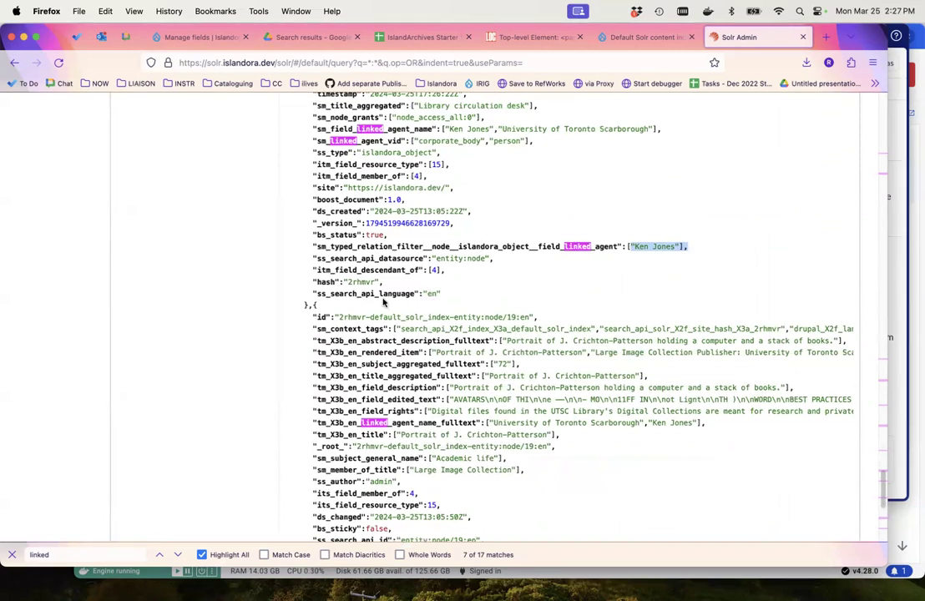
pyautogui.click(14, 63)
# - Return to the Default Solr content index tab and bring up the Configuration menu
pyautogui.click(13, 63)
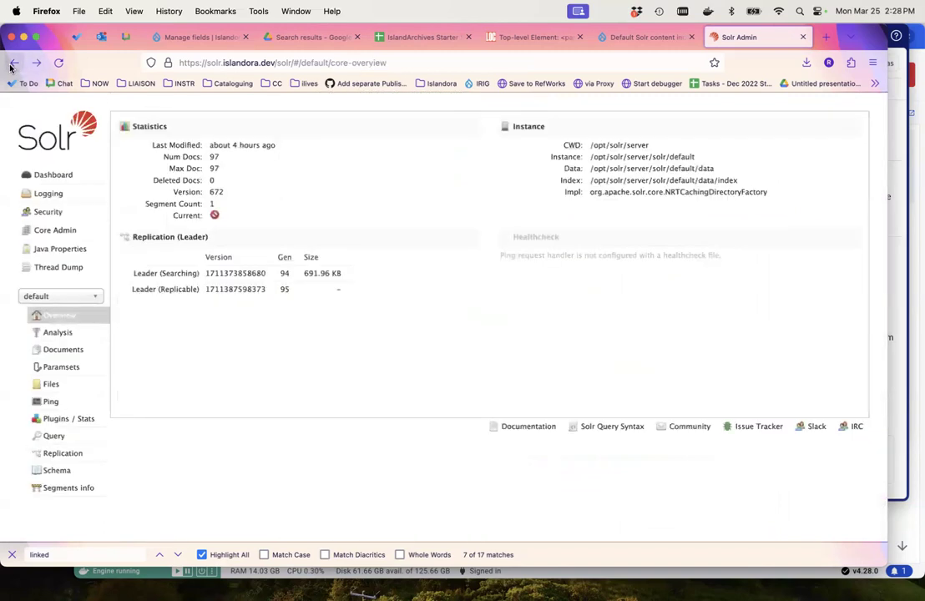
pyautogui.click(13, 63)
pyautogui.click(12, 66)
pyautogui.click(13, 65)
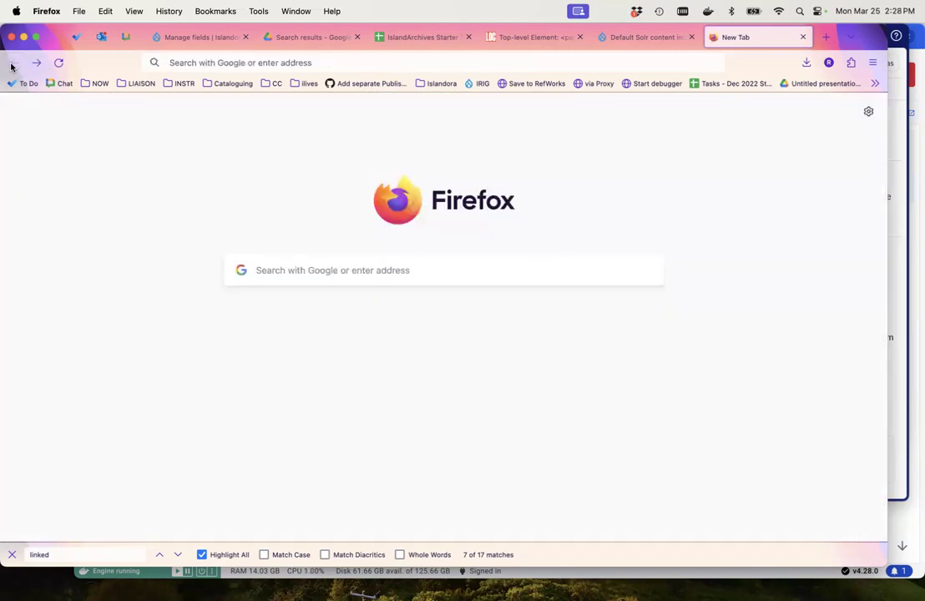
pyautogui.click(640, 40)
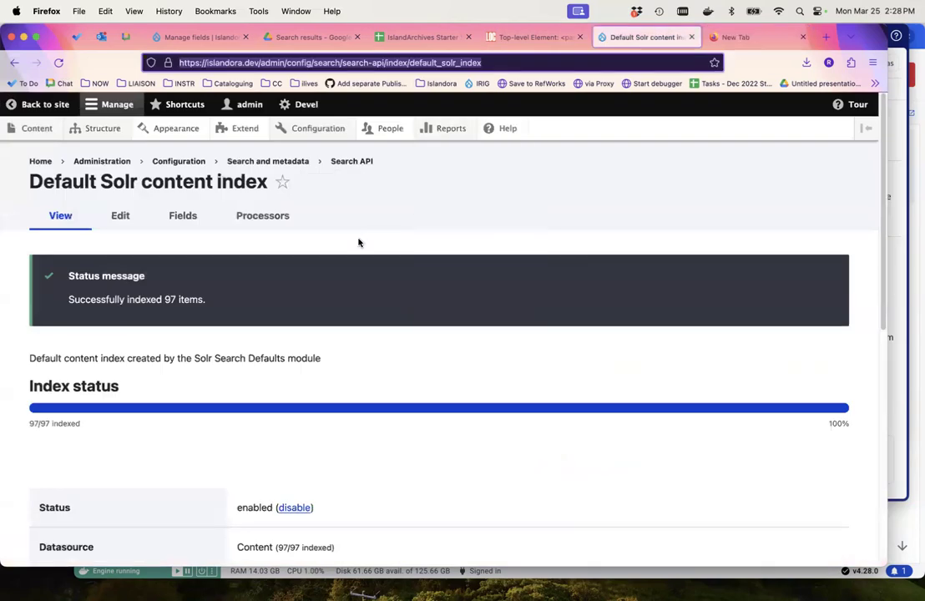
pyautogui.moveTo(307, 133)
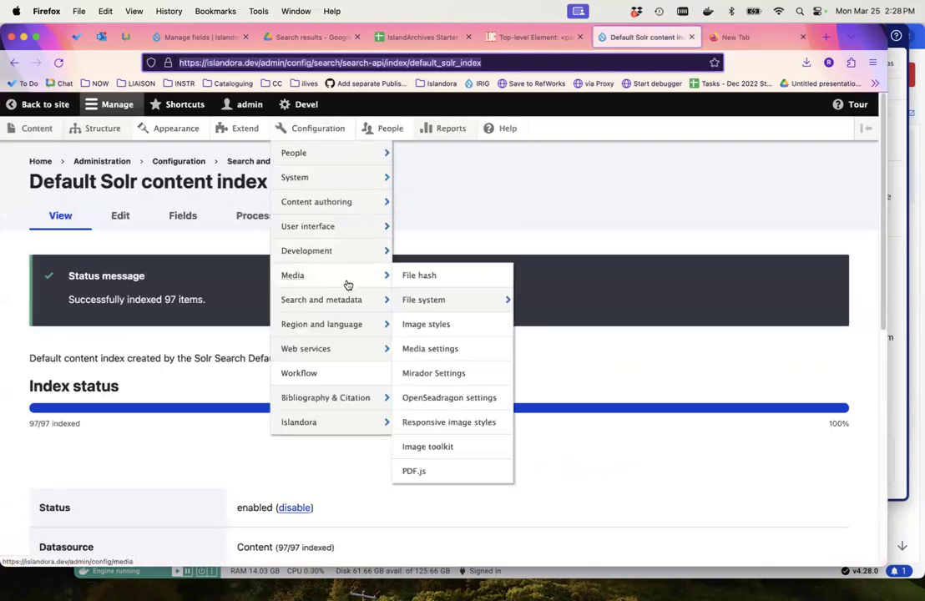
pyautogui.moveTo(344, 299)
pyautogui.click(422, 373)
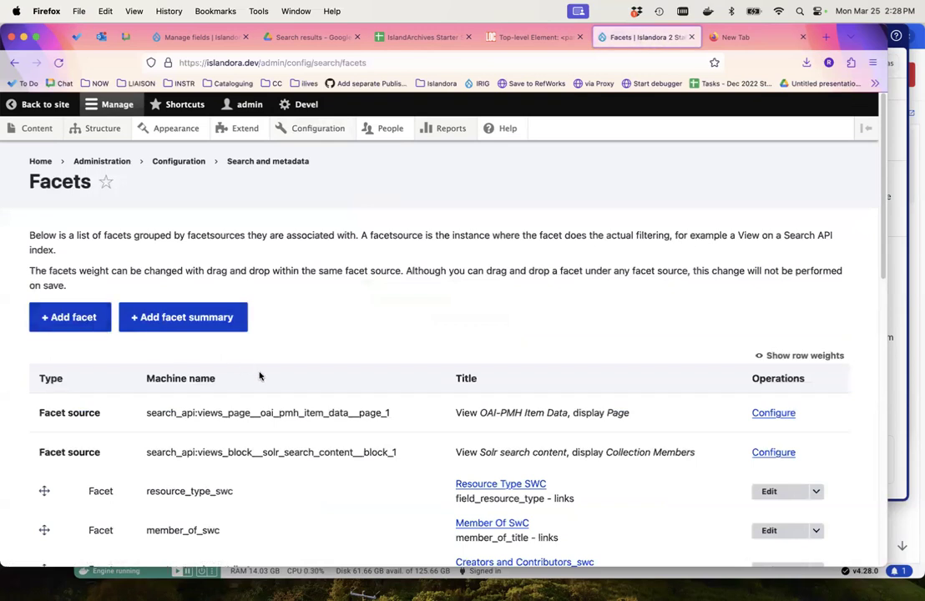
pyautogui.scroll(-15, 258, 378)
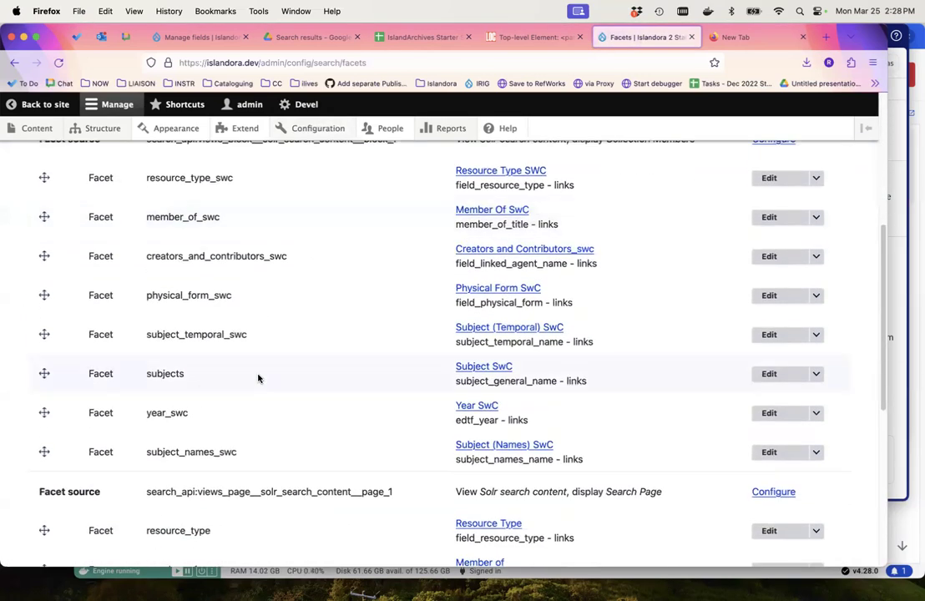
pyautogui.scroll(15, 258, 378)
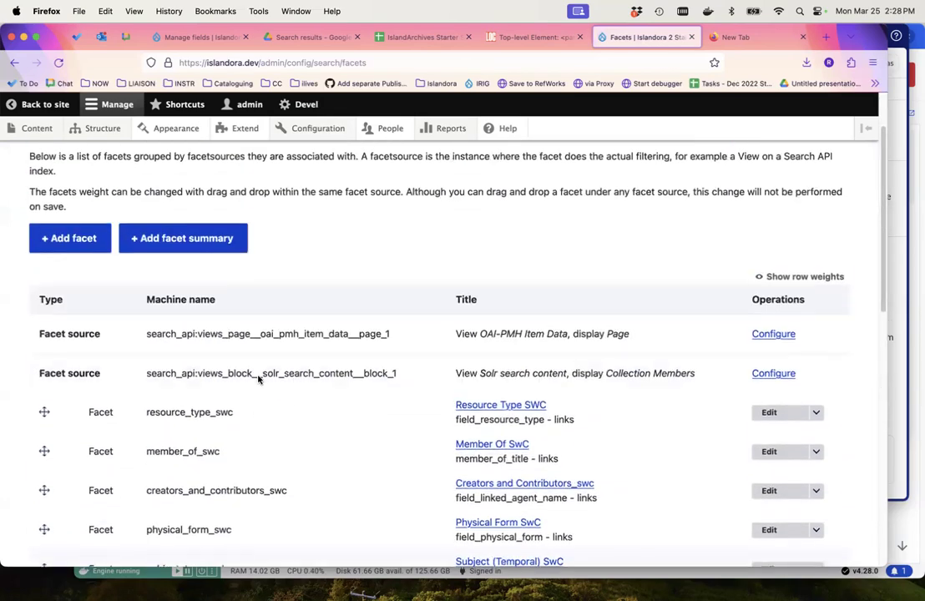
pyautogui.scroll(-5, 257, 377)
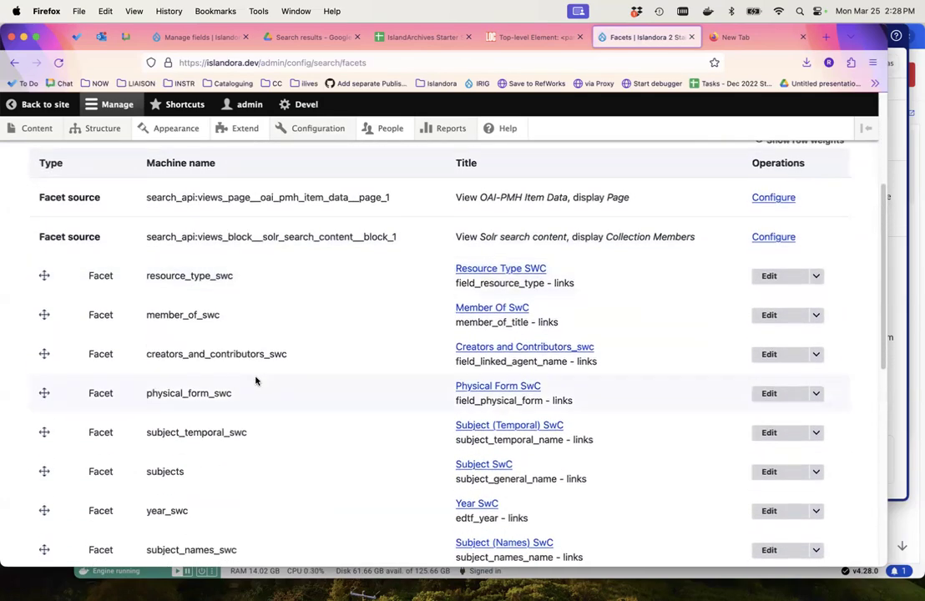
pyautogui.scroll(-1, 256, 379)
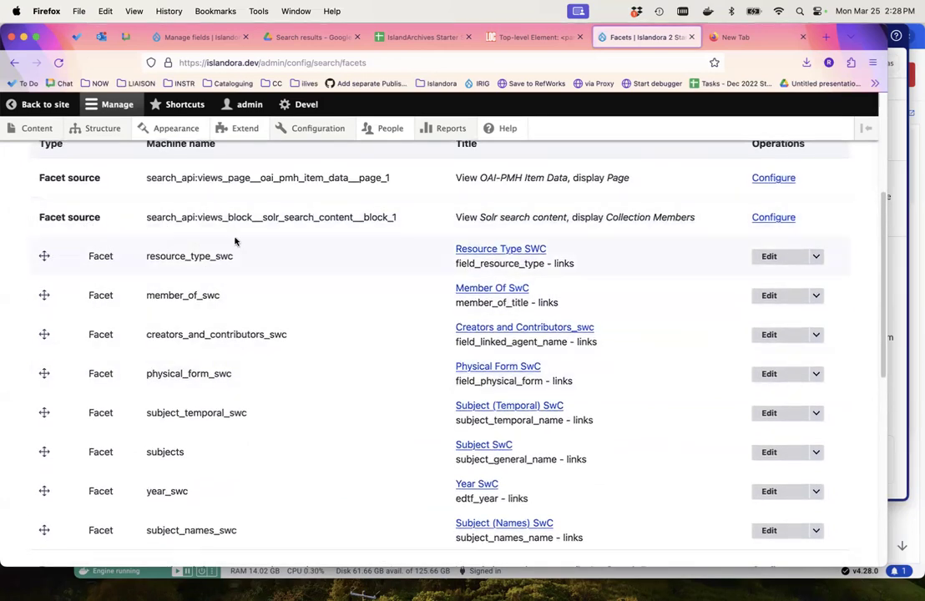
pyautogui.moveTo(215, 256); pyautogui.dragTo(241, 262)
pyautogui.scroll(-5, 281, 302)
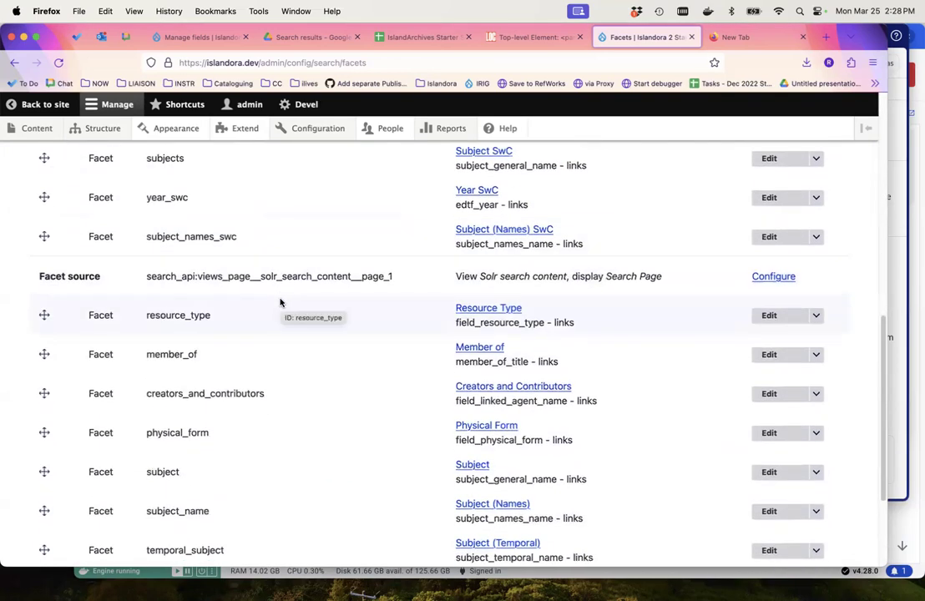
pyautogui.scroll(5, 279, 302)
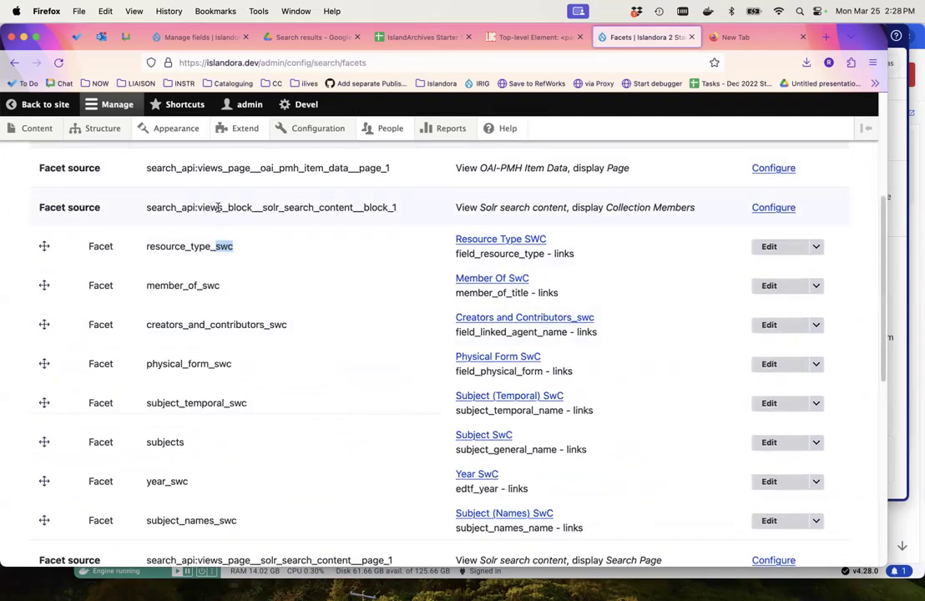
pyautogui.scroll(-6, 296, 241)
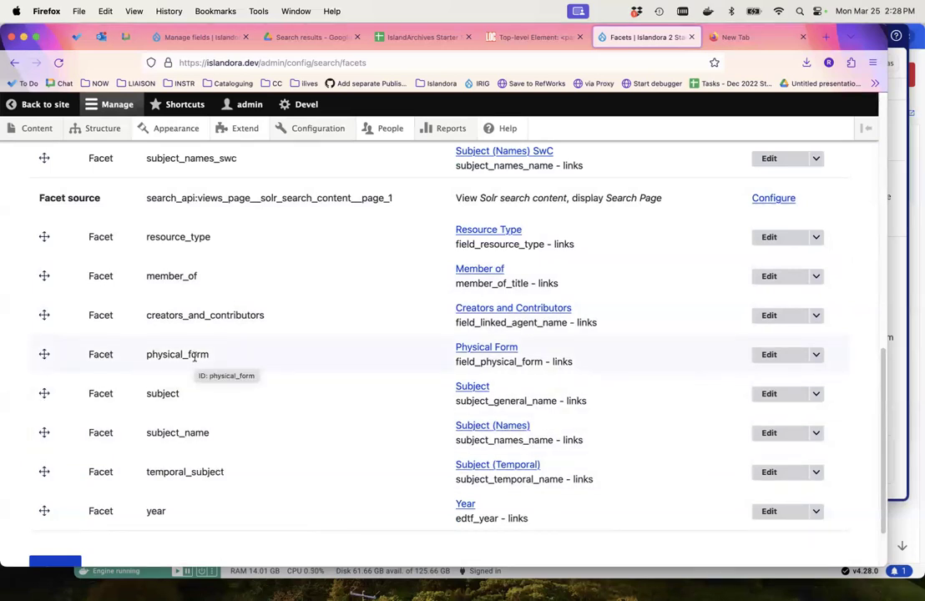
pyautogui.scroll(10, 195, 356)
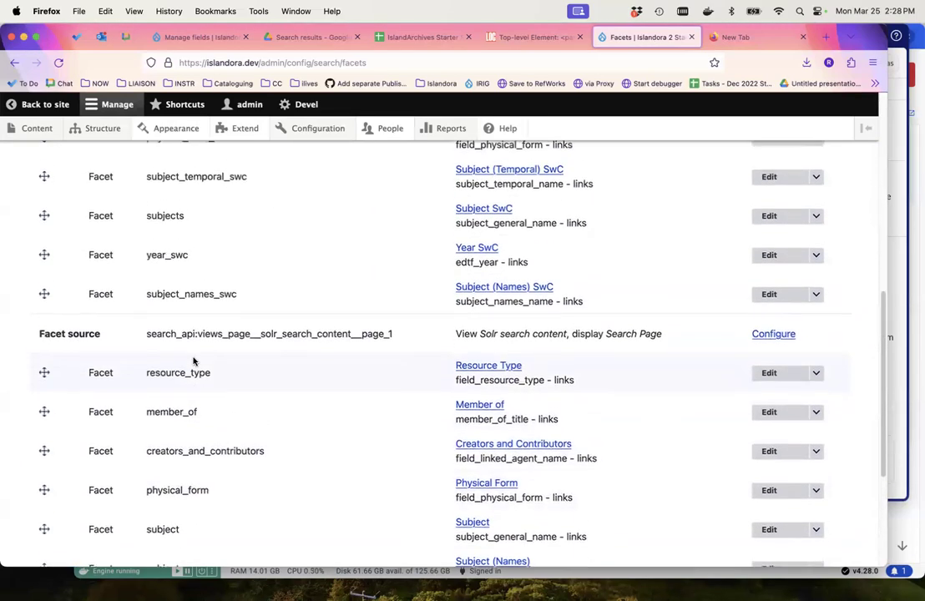
pyautogui.scroll(-3, 193, 365)
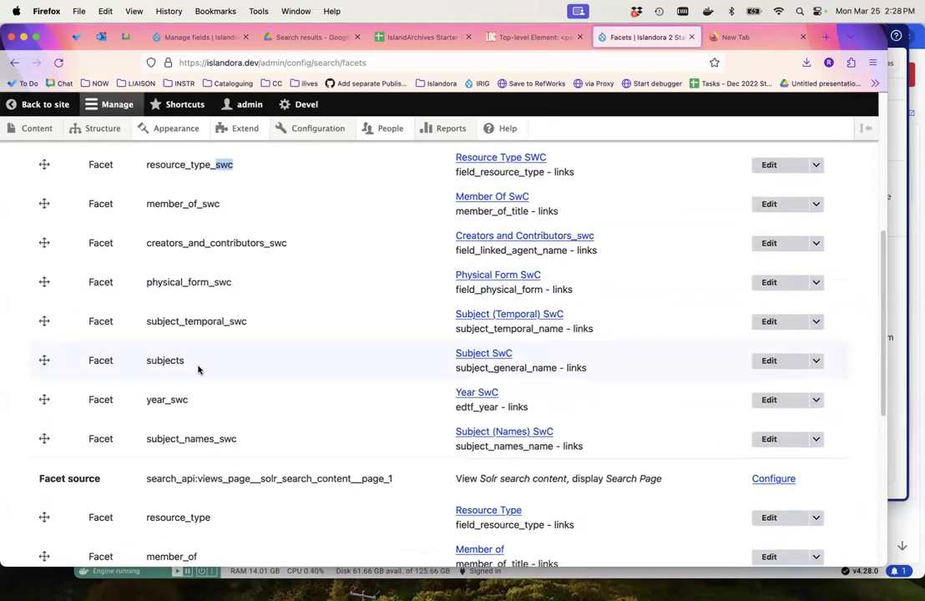
pyautogui.scroll(-3, 195, 365)
pyautogui.scroll(3, 198, 365)
pyautogui.scroll(3, 198, 365)
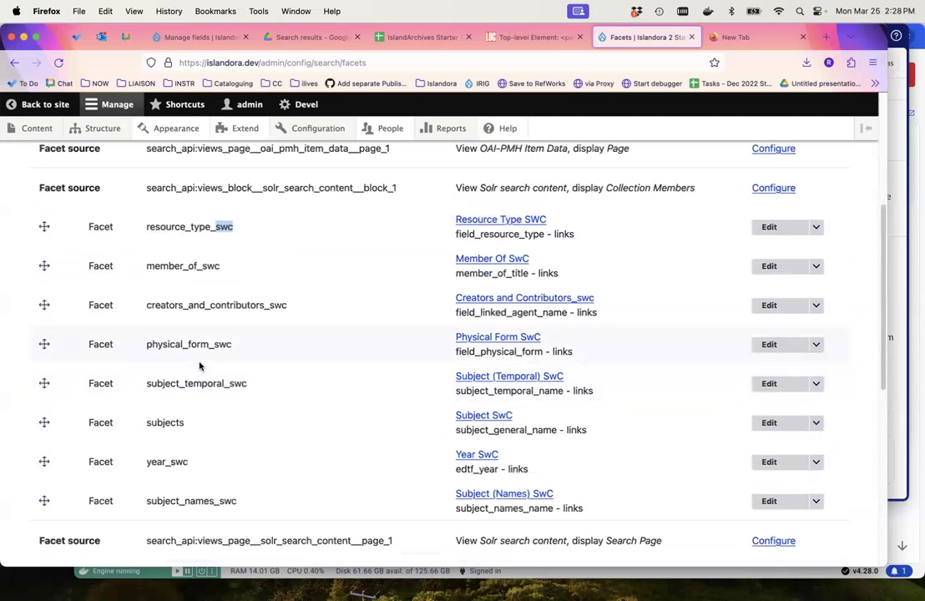
pyautogui.moveTo(136, 266); pyautogui.dragTo(242, 271)
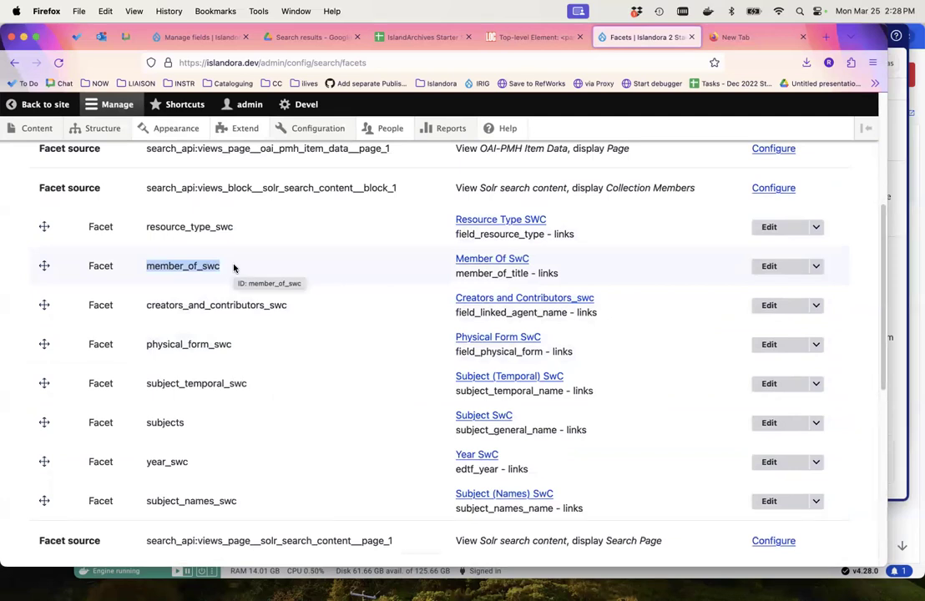
pyautogui.scroll(4, 236, 266)
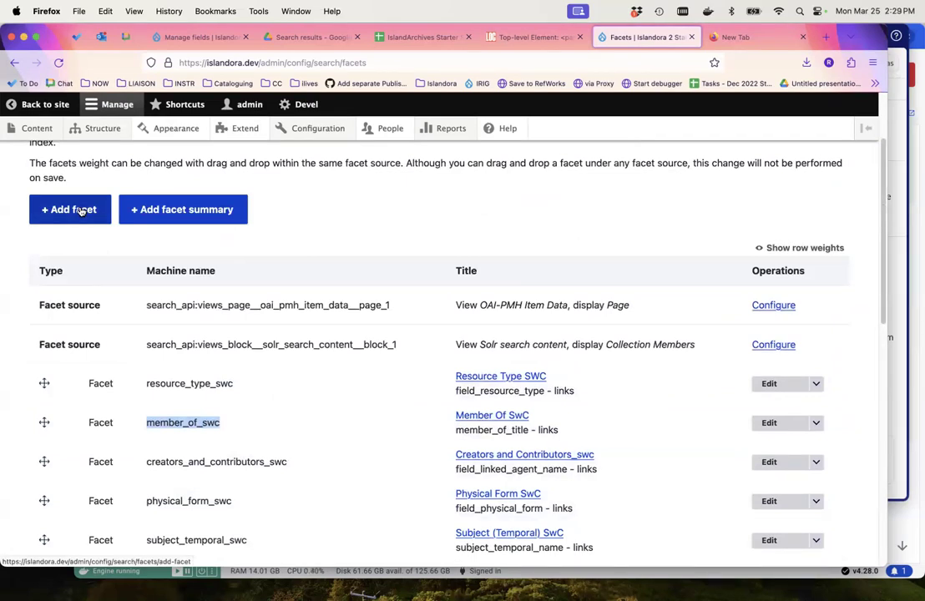
# - Add a facet on the AUTHOR field with source 'View Solr search content, display Search Page', and save
pyautogui.click(81, 209)
pyautogui.click(93, 251)
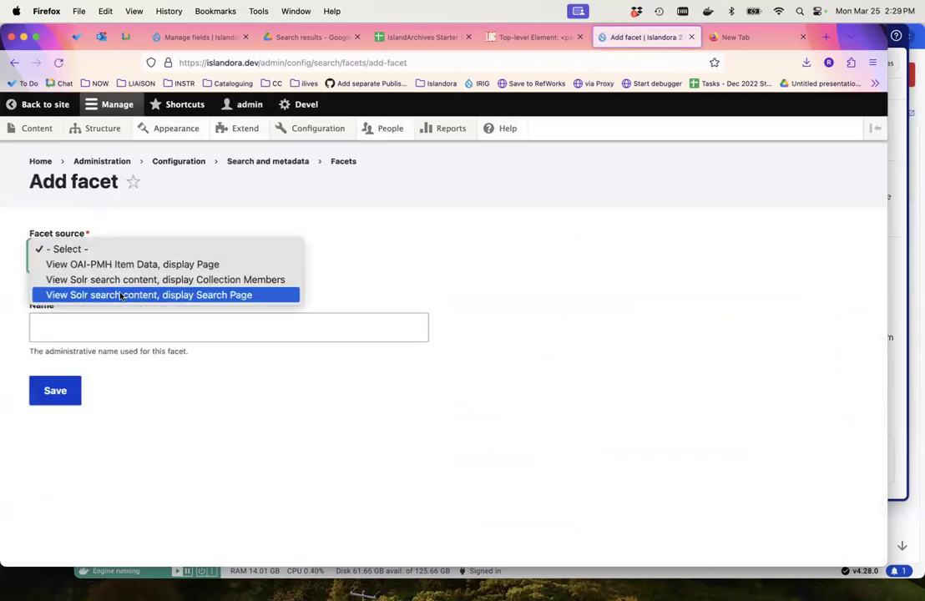
pyautogui.click(121, 295)
pyautogui.click(84, 329)
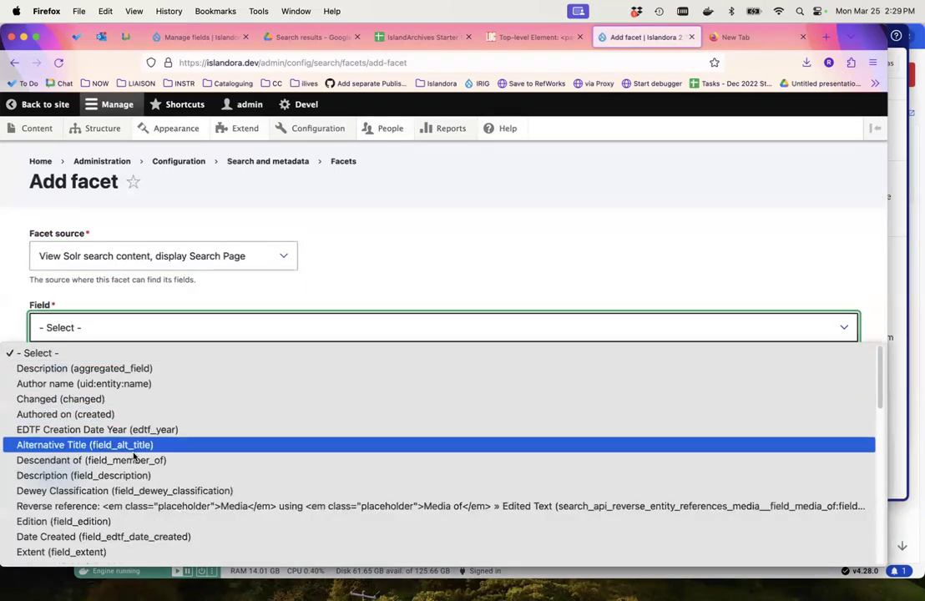
pyautogui.scroll(-5, 133, 476)
pyautogui.scroll(-10, 133, 477)
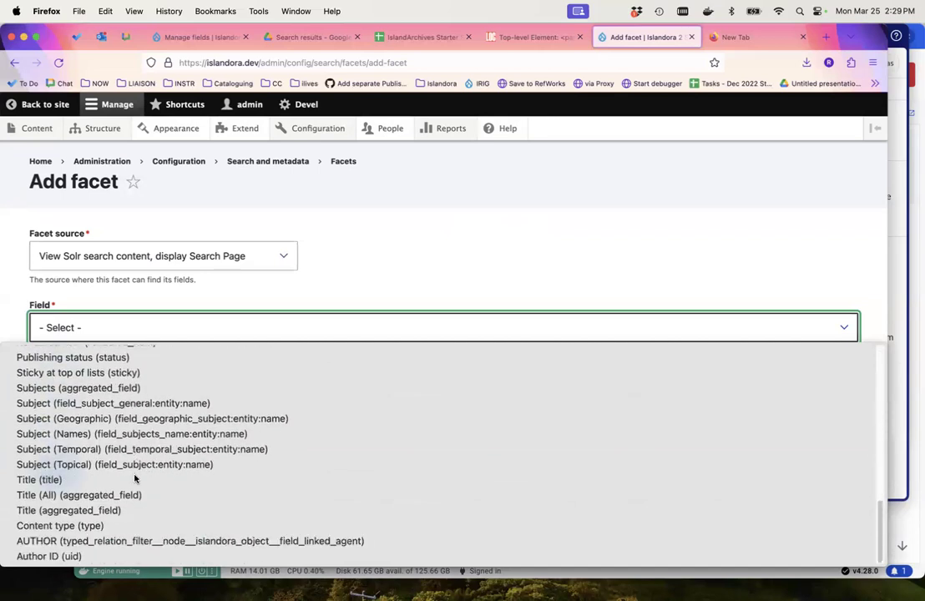
pyautogui.click(130, 541)
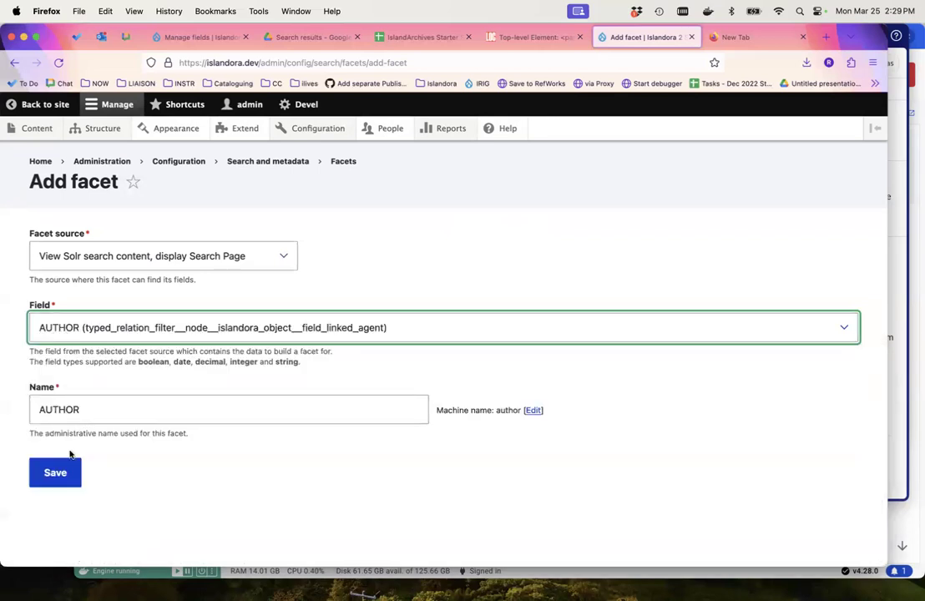
pyautogui.click(55, 473)
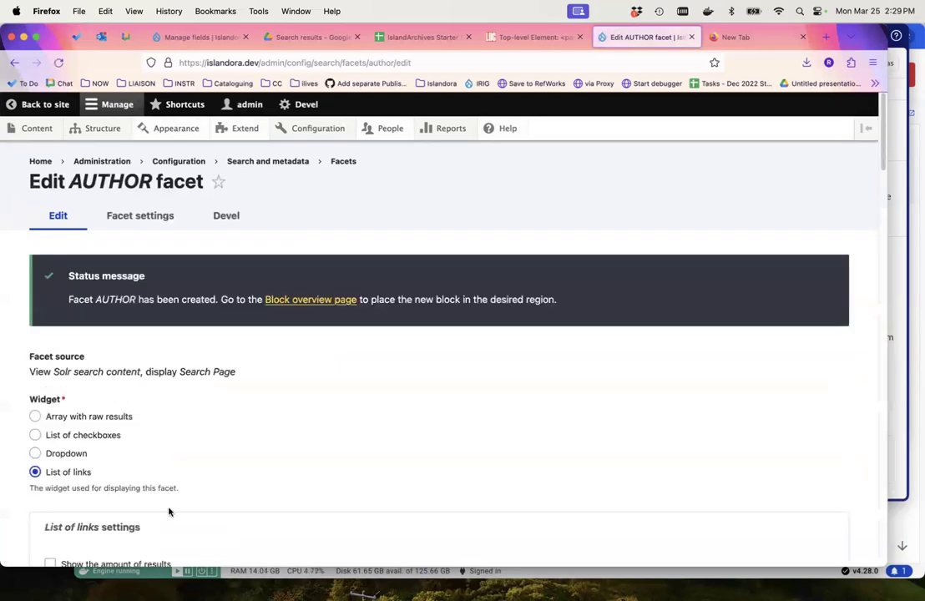
# - Set AUTHOR facet to hide inactive siblings, show result counts, soft limit 10, and save
pyautogui.scroll(-10, 180, 467)
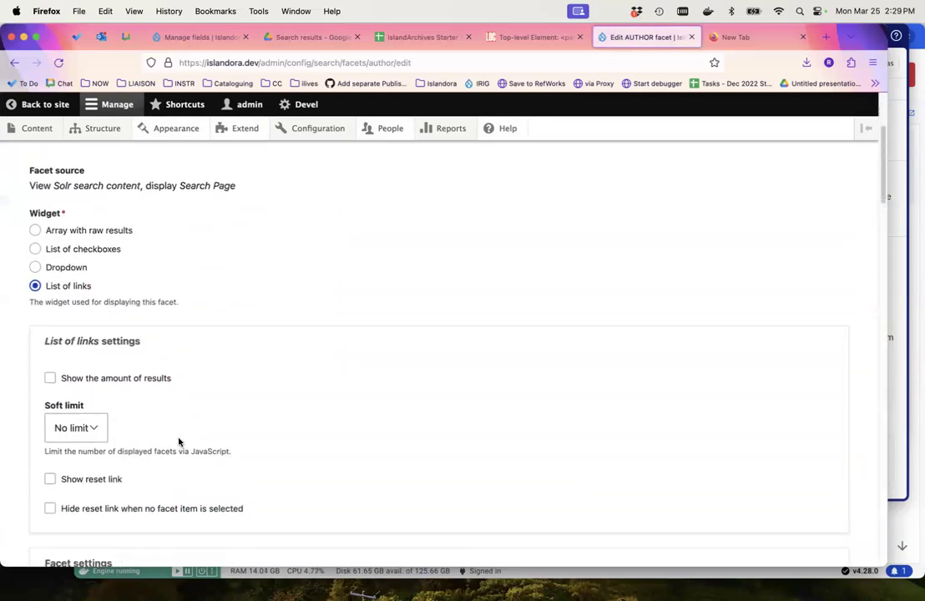
pyautogui.scroll(-5, 178, 443)
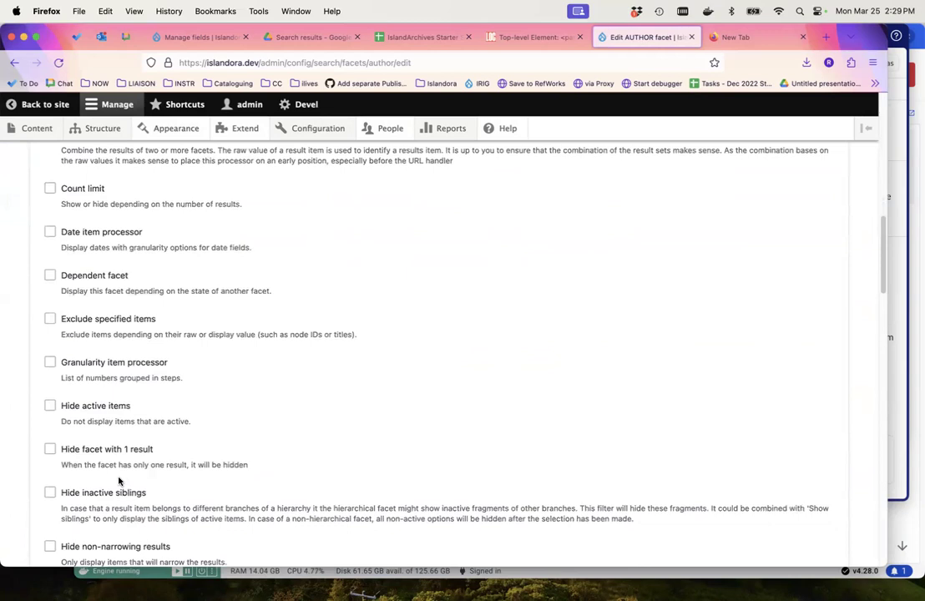
pyautogui.click(117, 494)
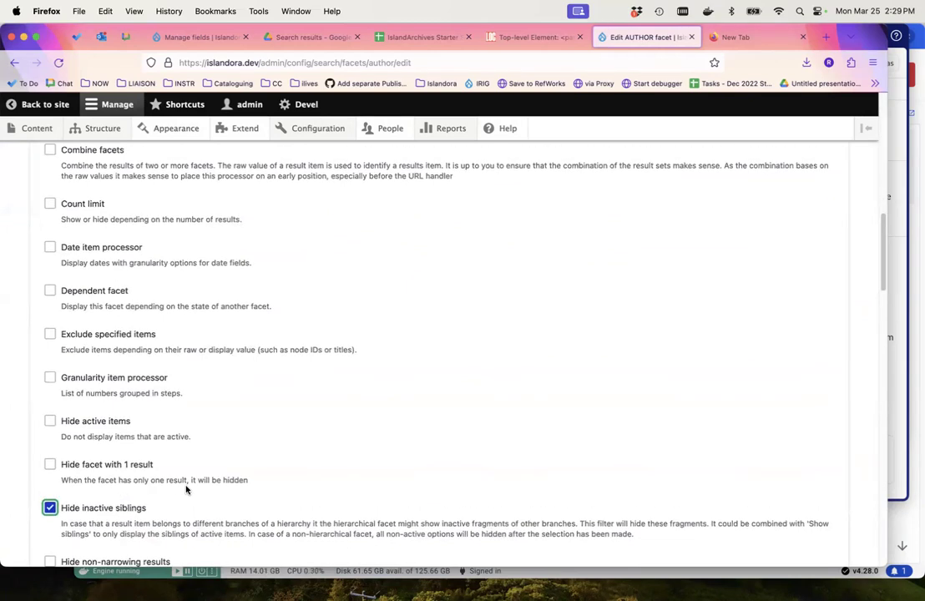
pyautogui.scroll(10, 185, 492)
pyautogui.click(116, 342)
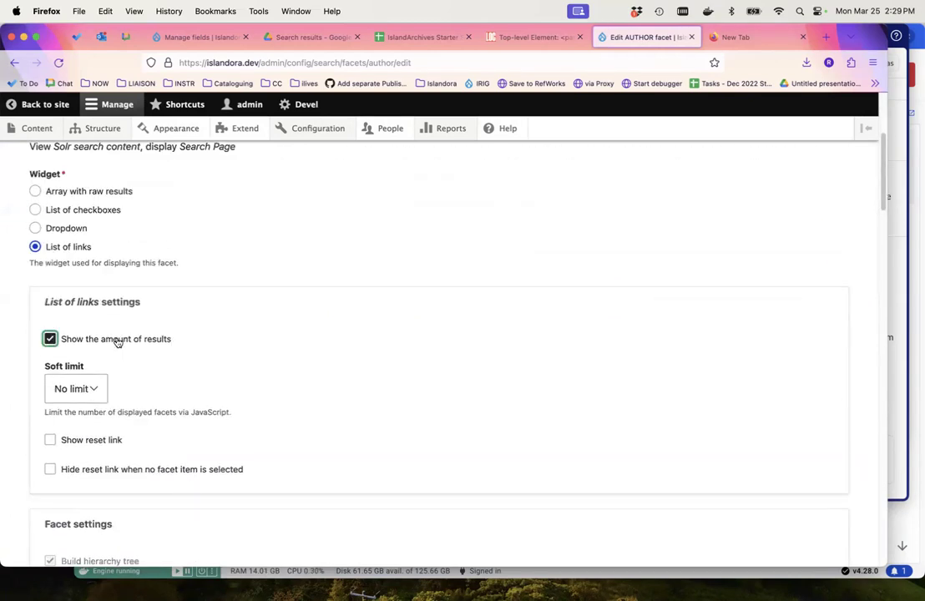
pyautogui.click(94, 389)
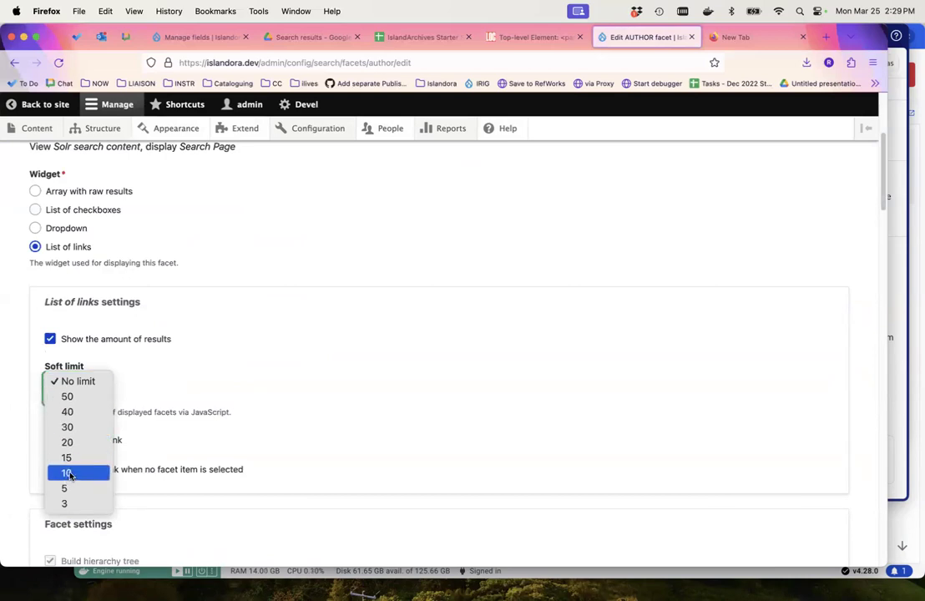
pyautogui.click(69, 473)
pyautogui.scroll(-15, 171, 425)
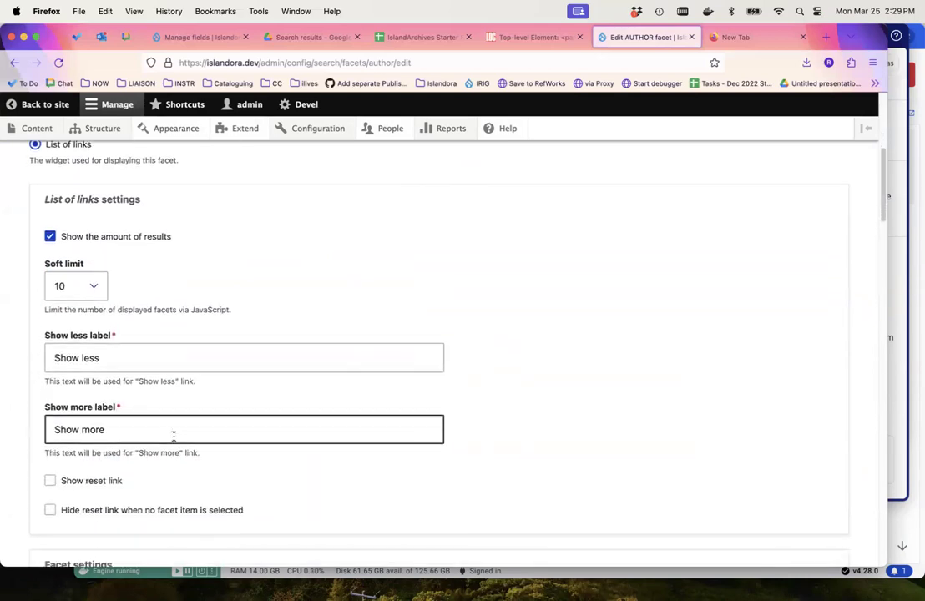
pyautogui.scroll(-10, 174, 445)
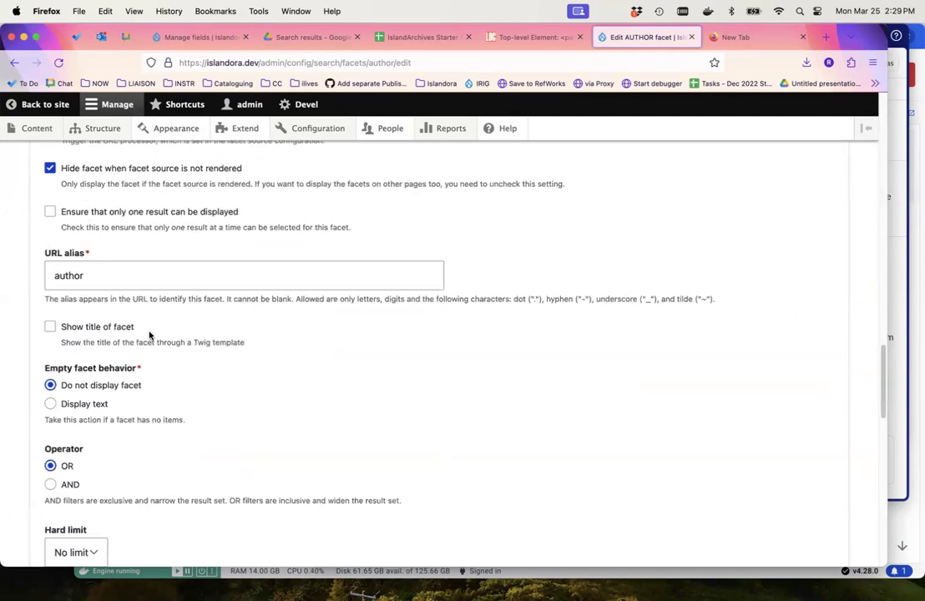
pyautogui.scroll(3, 151, 341)
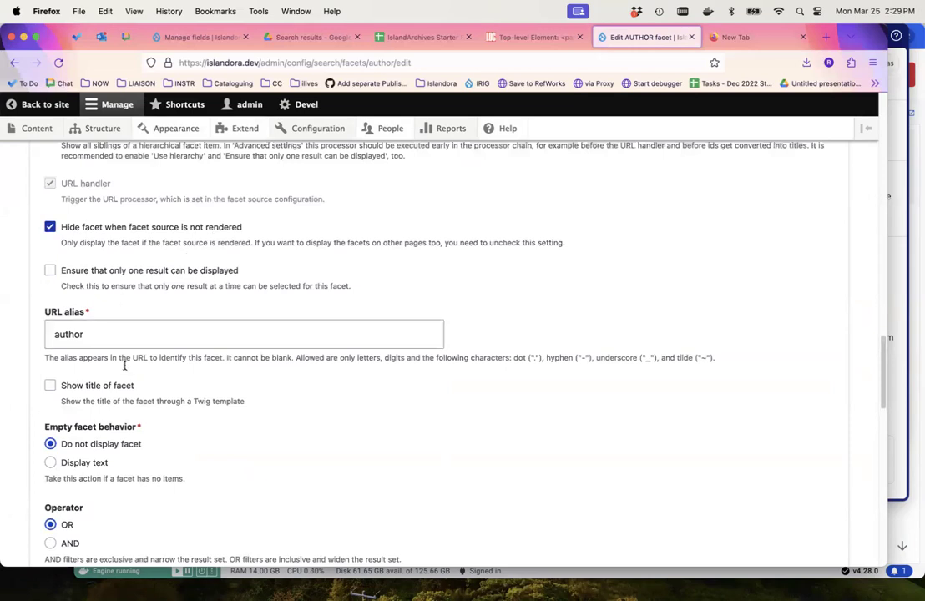
pyautogui.scroll(-10, 130, 450)
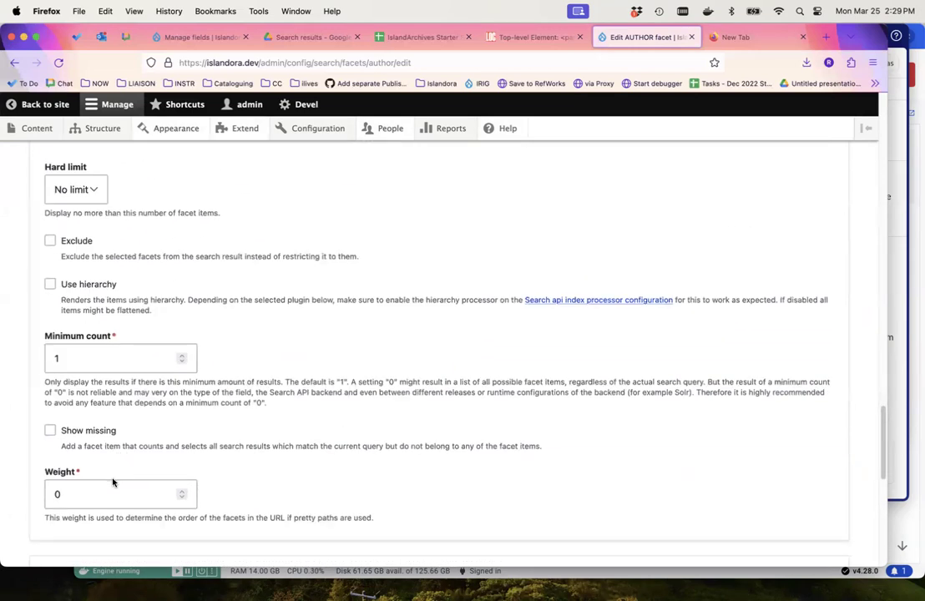
pyautogui.scroll(-11, 112, 483)
pyautogui.click(62, 499)
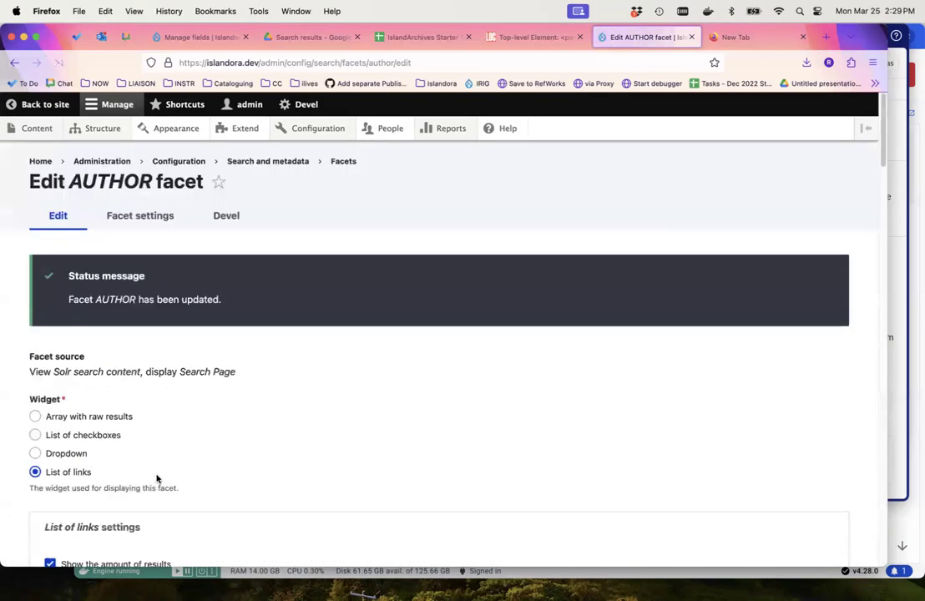
# - From the block layout overview, place the AUTHOR facet block in the Sidebar region
pyautogui.moveTo(93, 130)
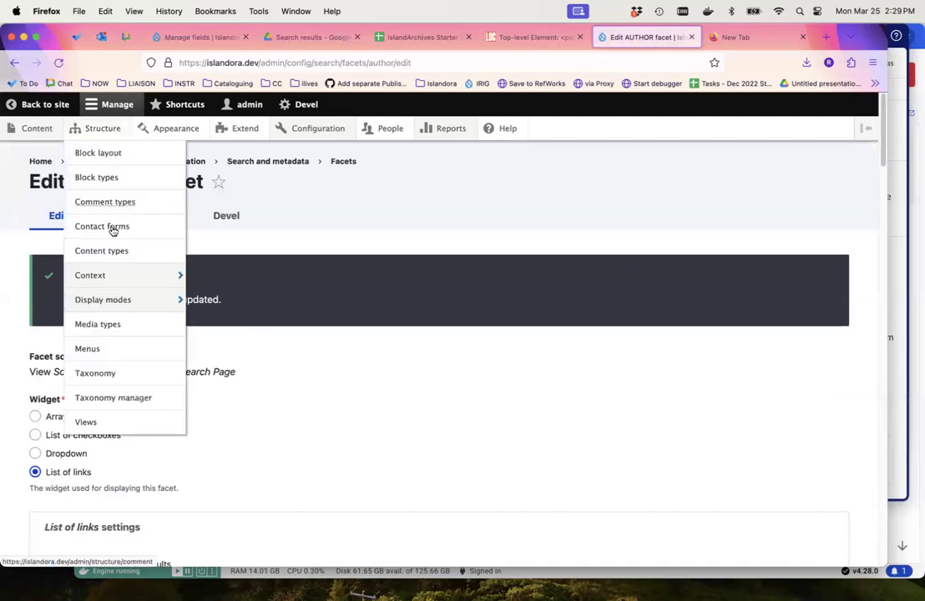
pyautogui.click(90, 159)
pyautogui.scroll(-5, 217, 409)
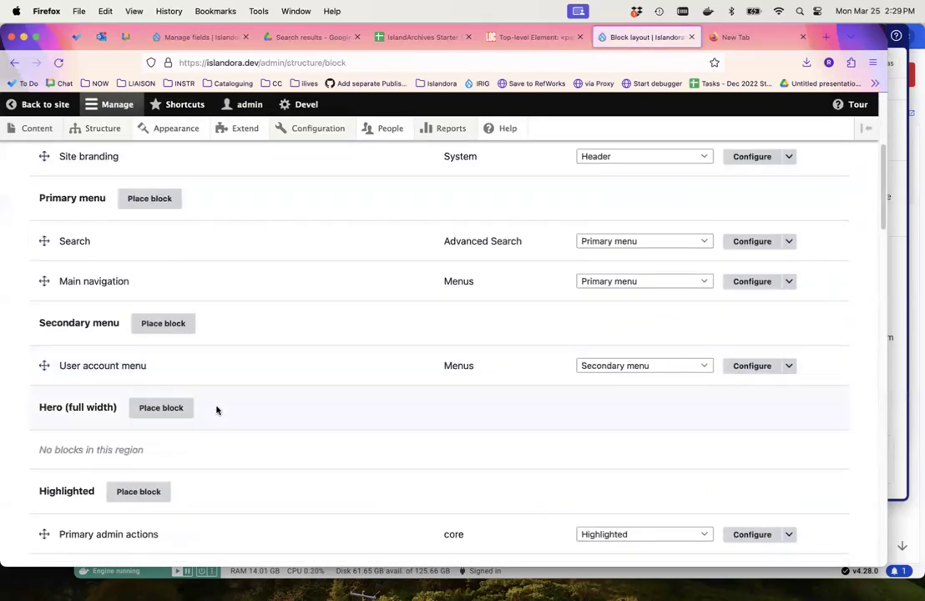
pyautogui.scroll(-10, 216, 409)
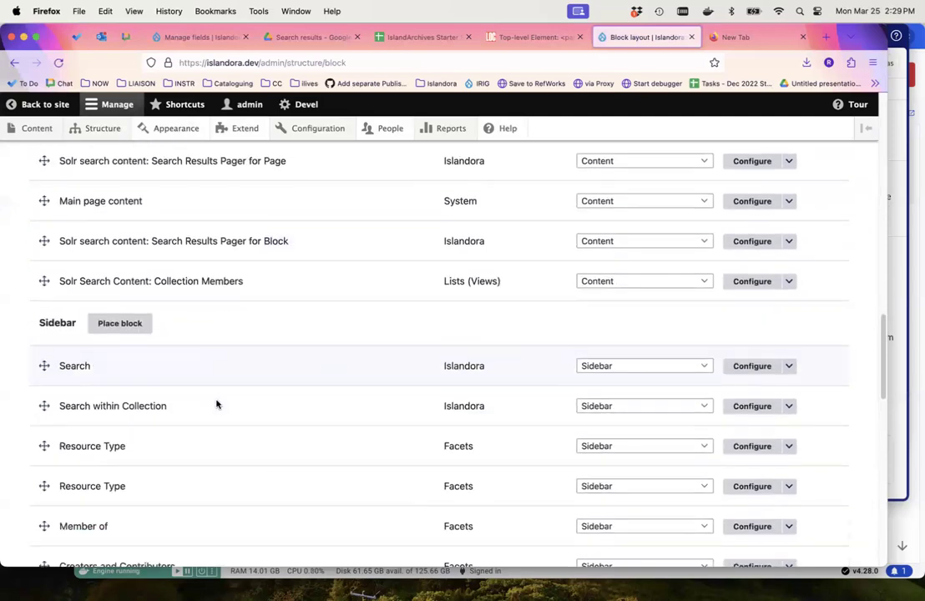
pyautogui.scroll(-2, 216, 404)
pyautogui.click(122, 250)
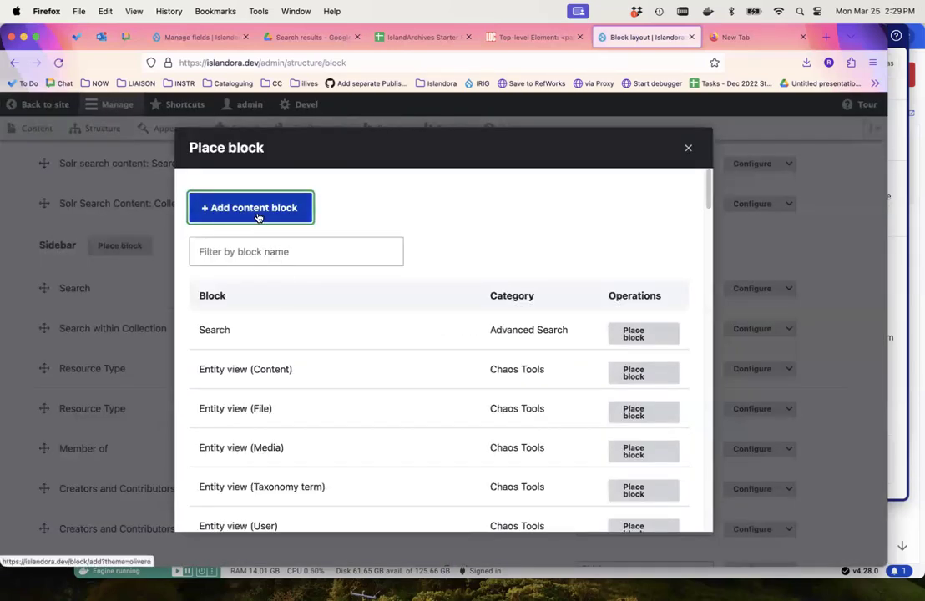
pyautogui.scroll(-10, 421, 328)
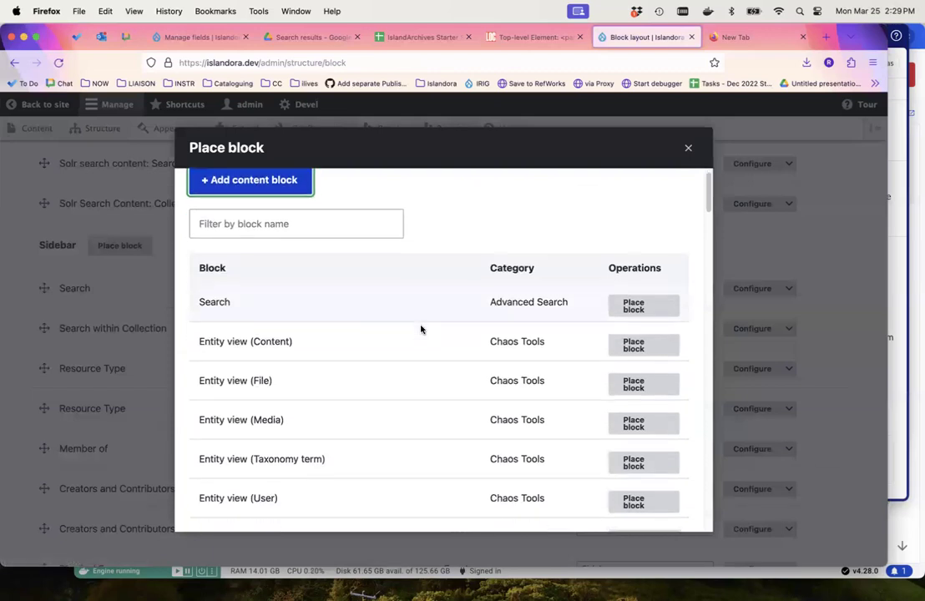
pyautogui.scroll(-1, 426, 339)
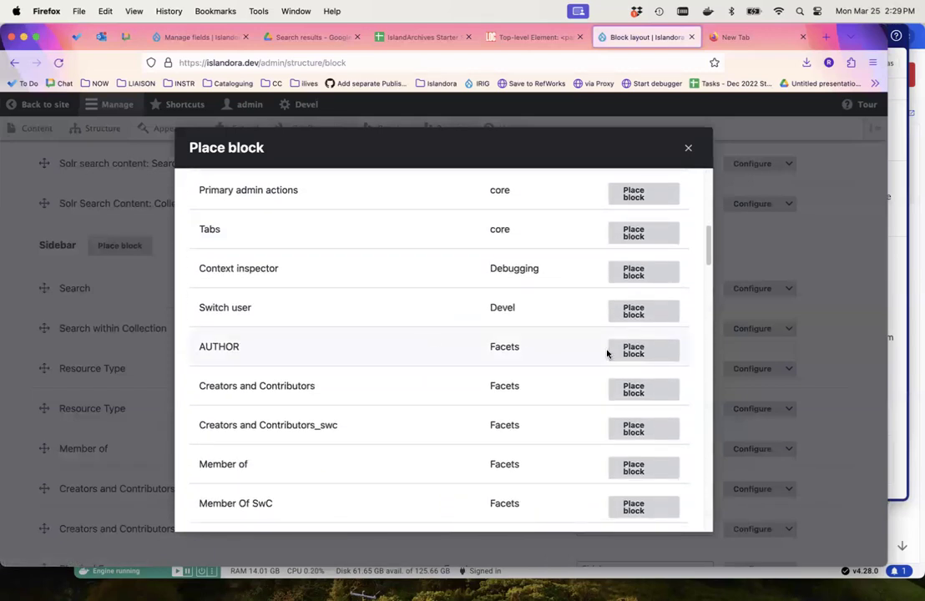
pyautogui.click(643, 355)
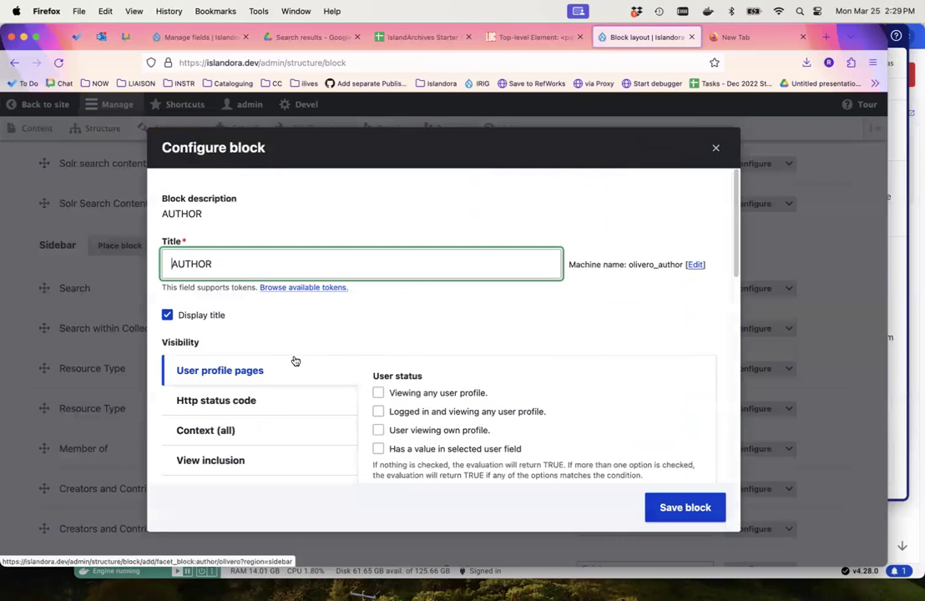
# - Restrict the AUTHOR block to the 'Solr search content - Search Page' view and save it
pyautogui.scroll(-2, 326, 390)
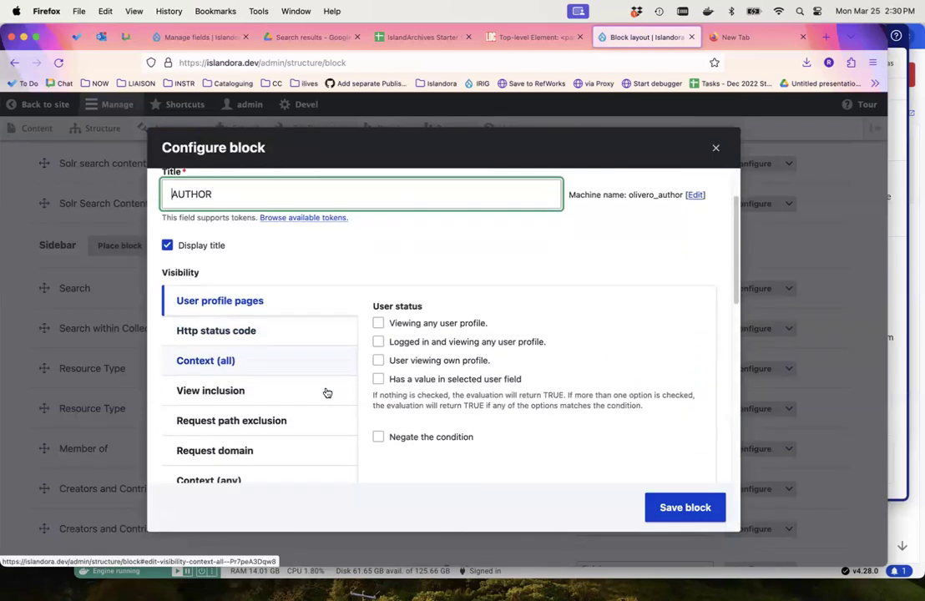
pyautogui.click(325, 391)
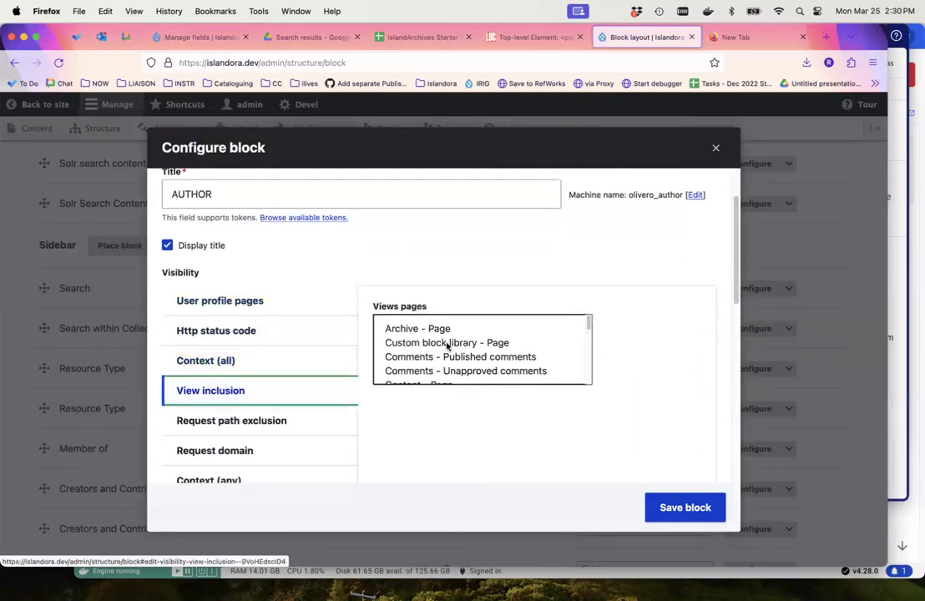
pyautogui.click(589, 326)
pyautogui.moveTo(588, 326); pyautogui.dragTo(576, 372)
pyautogui.click(527, 359)
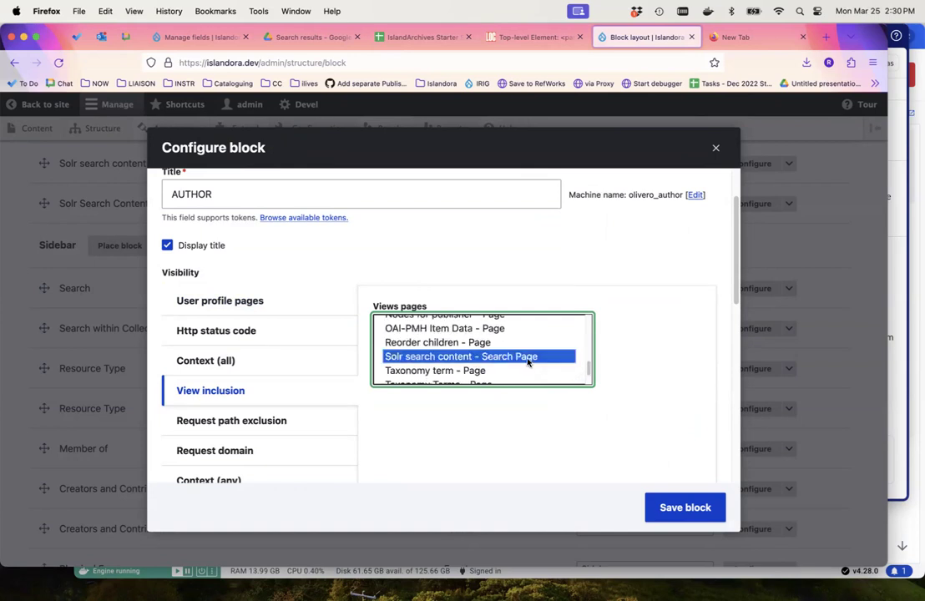
pyautogui.click(668, 508)
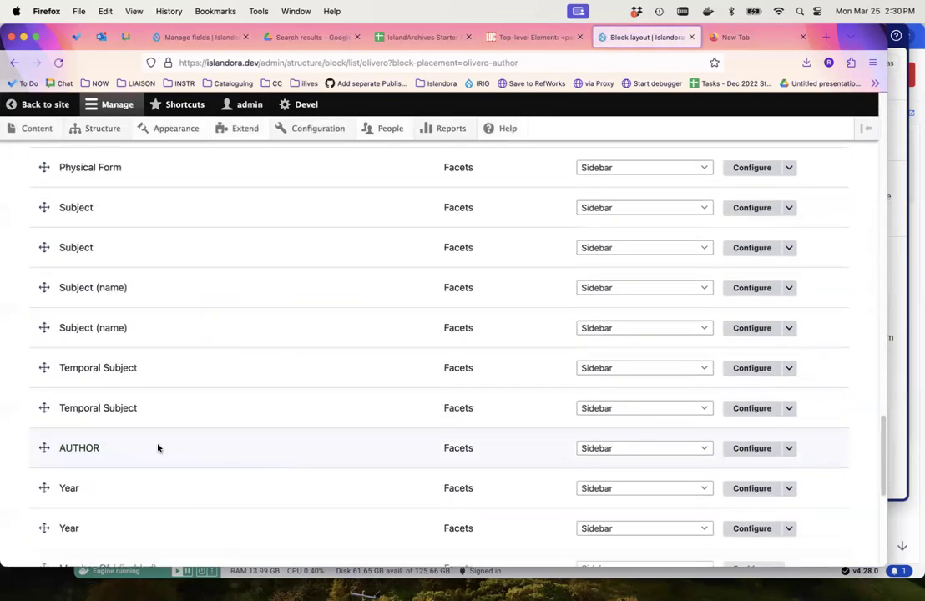
# - Move the AUTHOR block higher in the Sidebar and save the block layout
pyautogui.moveTo(44, 447); pyautogui.dragTo(38, 398)
pyautogui.scroll(-10, 210, 448)
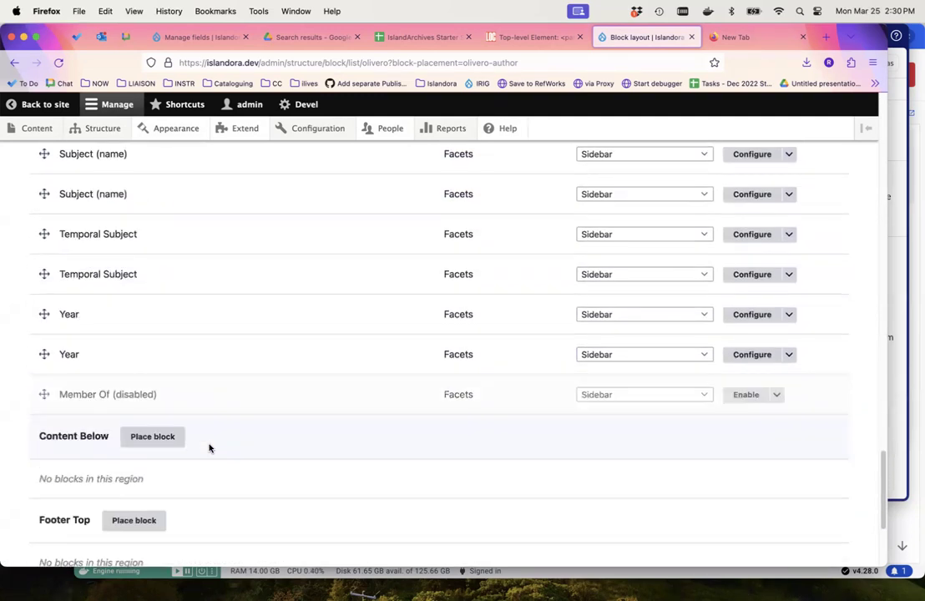
pyautogui.scroll(-5, 210, 448)
pyautogui.click(84, 492)
# - Return to the Search Content page to see six authors with counts under the AUTHOR facet
pyautogui.moveTo(45, 131)
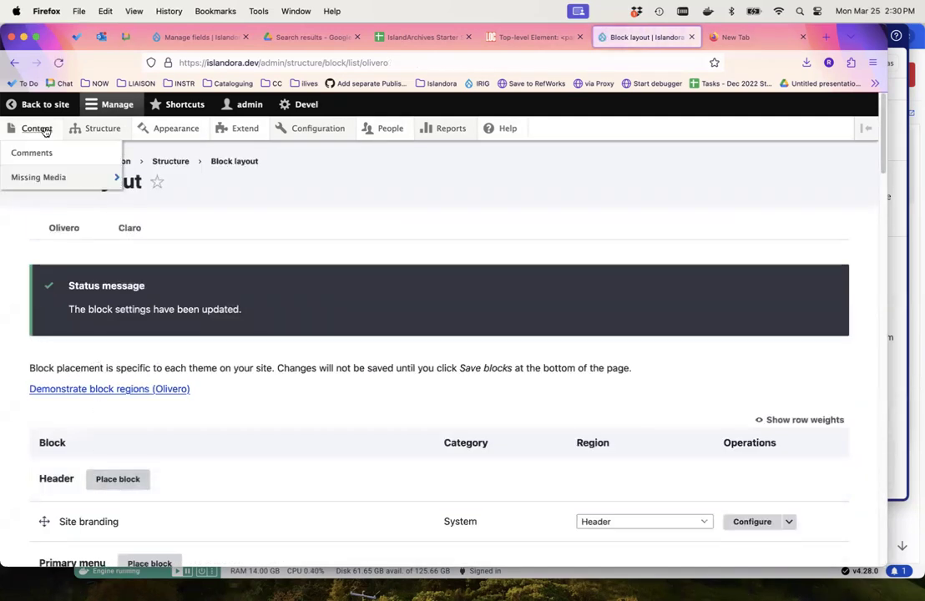
pyautogui.click(38, 103)
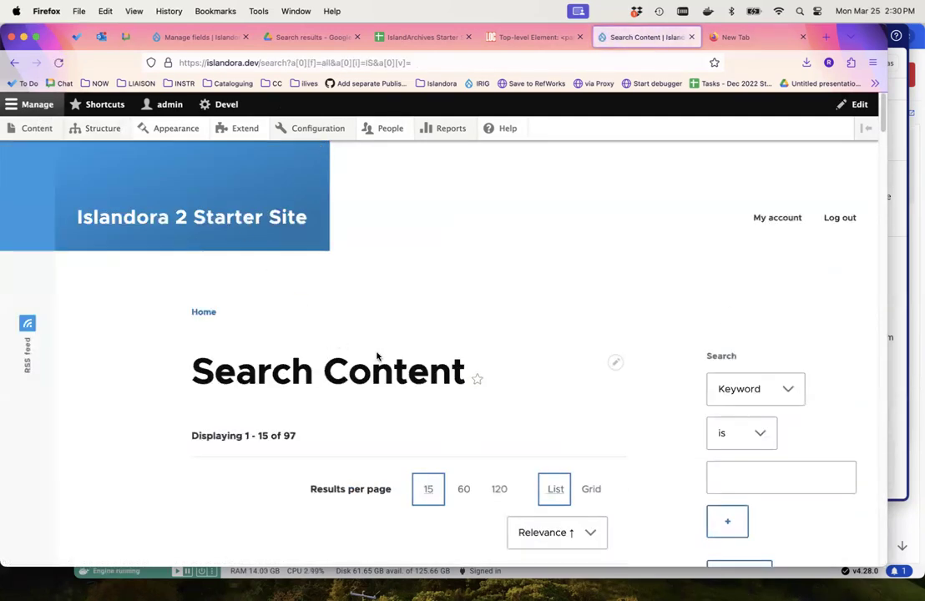
pyautogui.scroll(-10, 392, 368)
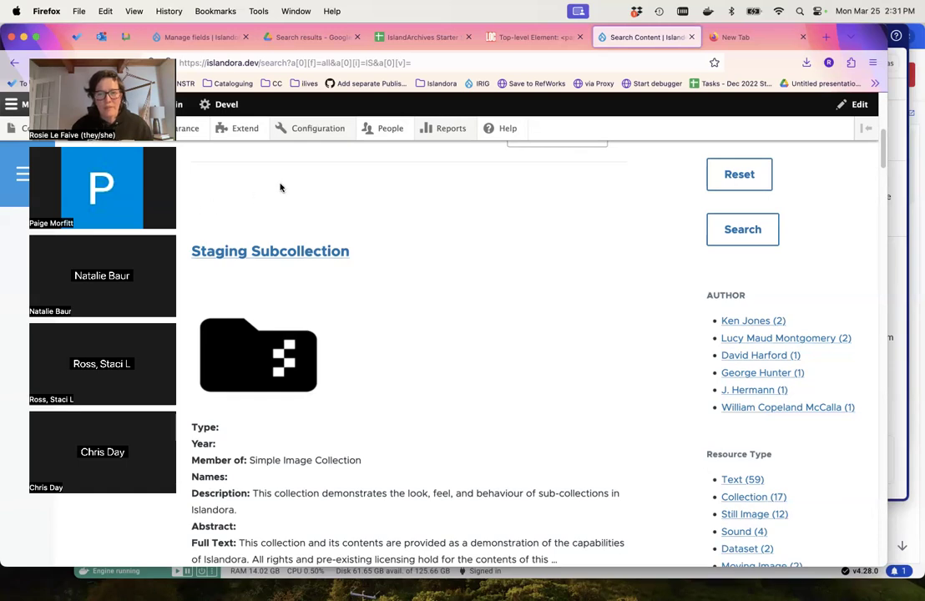
pyautogui.moveTo(313, 128)
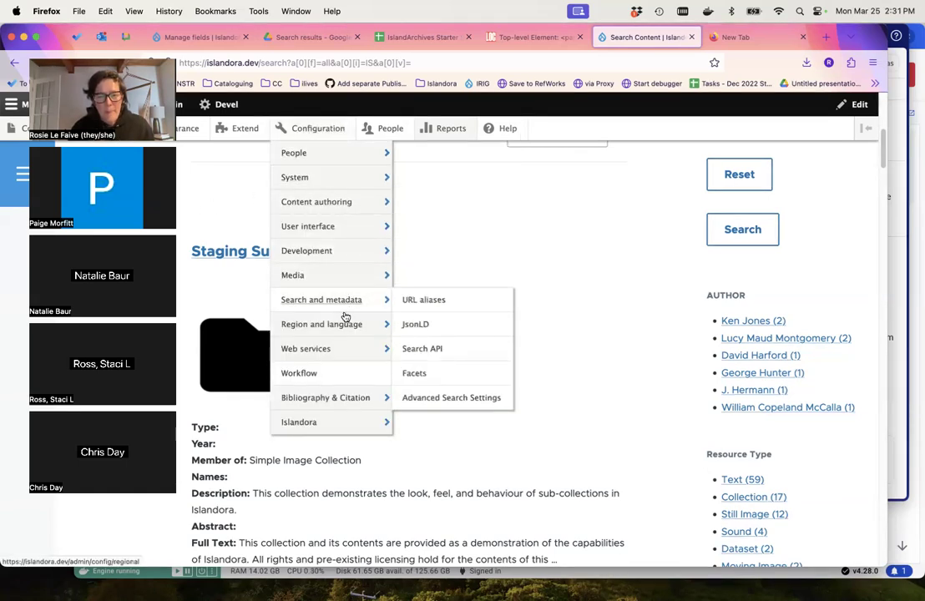
# - Open the Search API page listing the Default Solr server and Default Solr content index
pyautogui.moveTo(348, 329)
pyautogui.moveTo(347, 301)
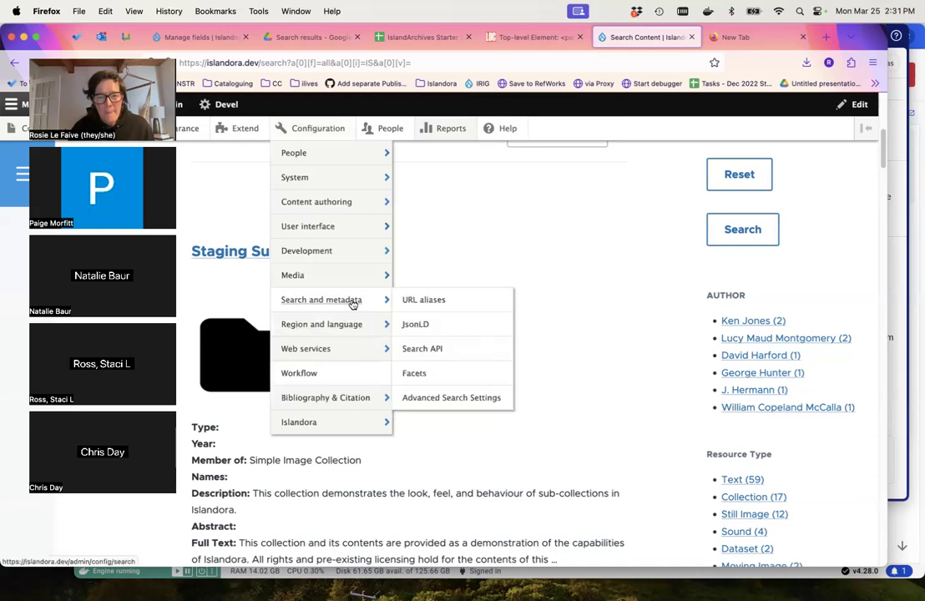
pyautogui.click(433, 349)
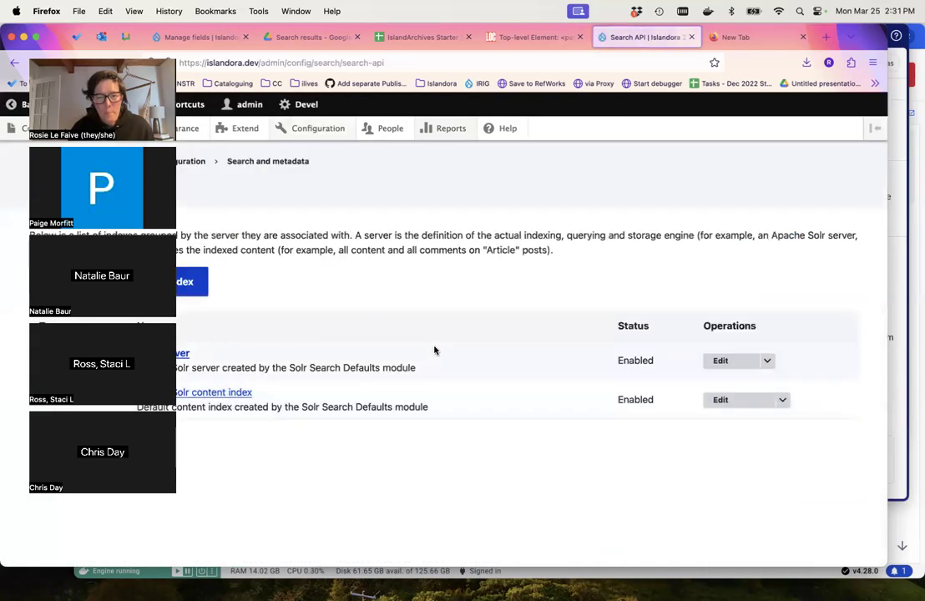
pyautogui.click(239, 396)
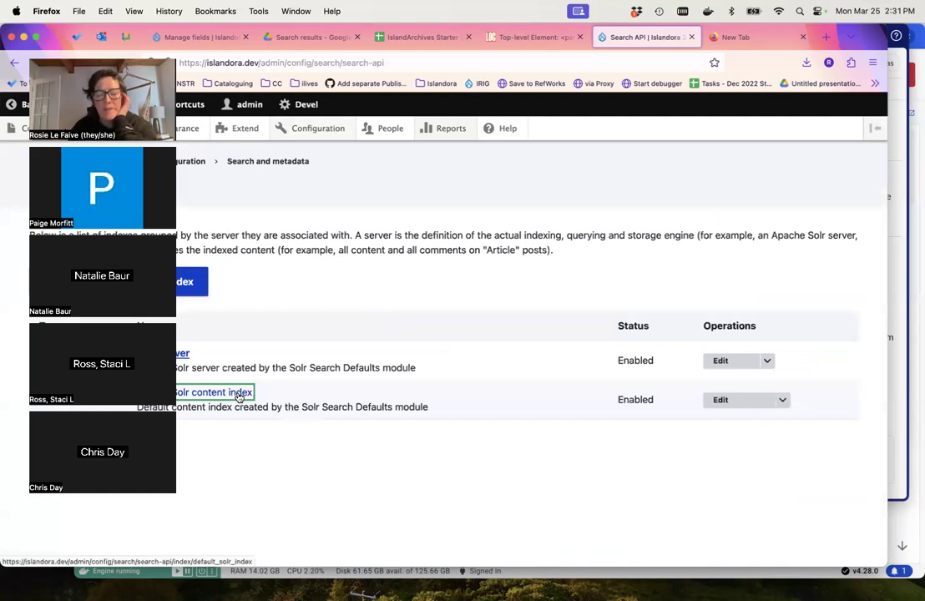
pyautogui.moveTo(241, 394); pyautogui.dragTo(251, 395)
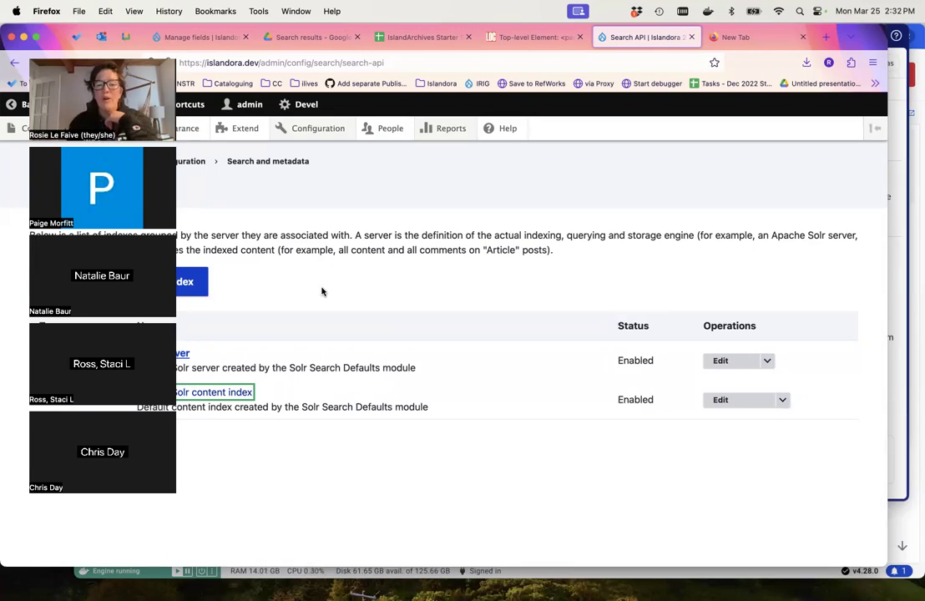
# - Open the Processors settings of the Default Solr content index from Search API
pyautogui.moveTo(318, 130)
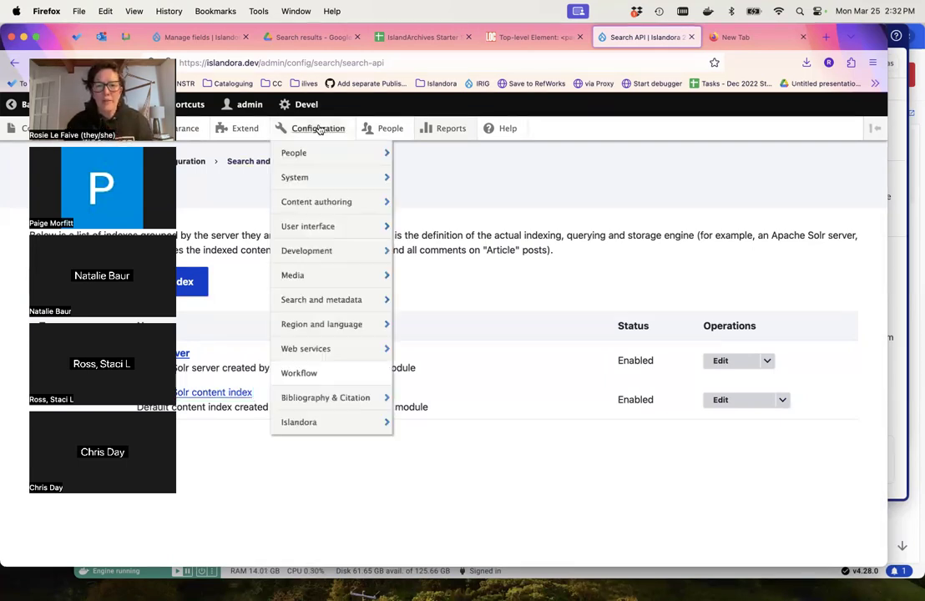
pyautogui.moveTo(338, 338)
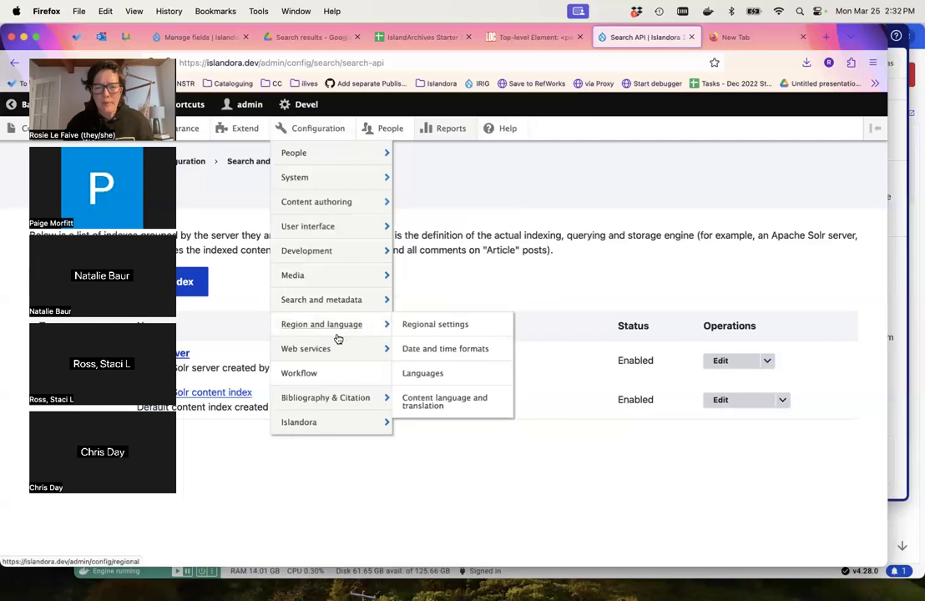
pyautogui.moveTo(351, 300)
pyautogui.click(422, 349)
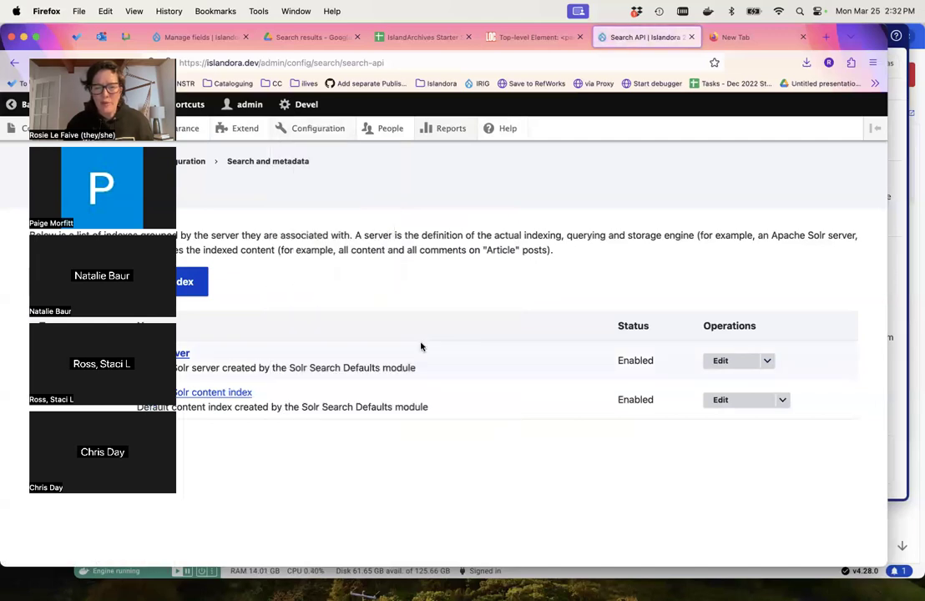
pyautogui.click(222, 397)
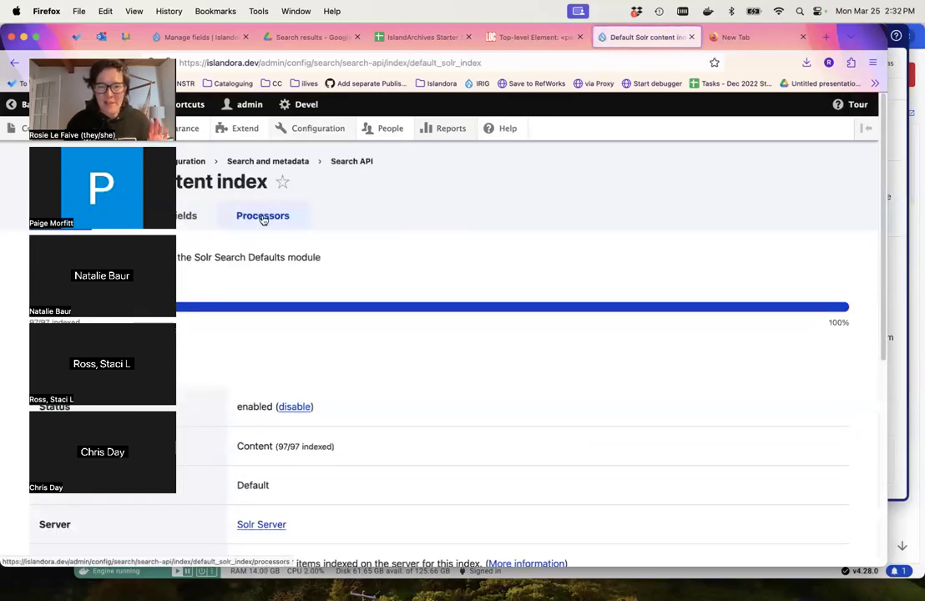
pyautogui.click(262, 217)
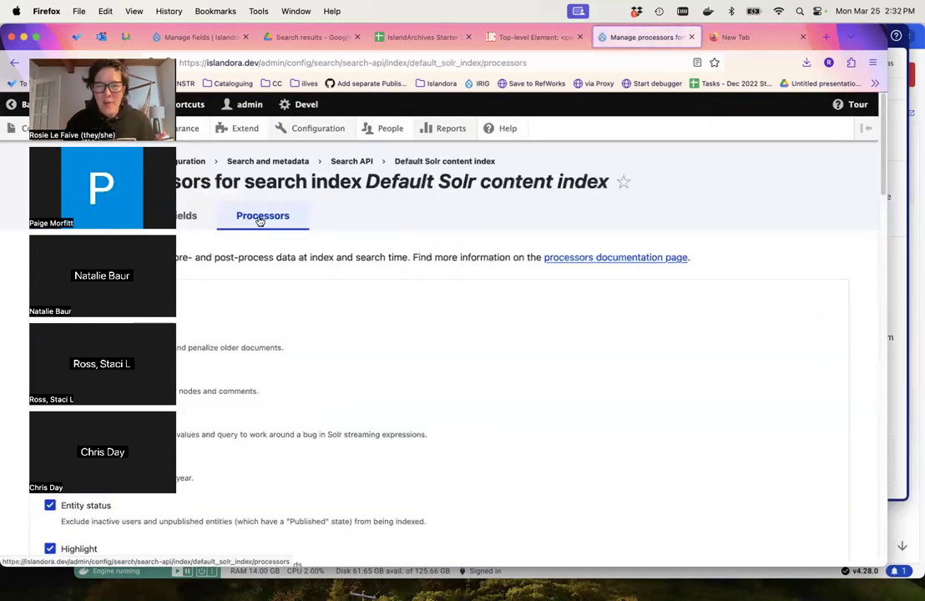
# - Review the processors, leaving Typed Relation enabled, and save with no values changed
pyautogui.scroll(-3, 340, 344)
pyautogui.scroll(-10, 341, 344)
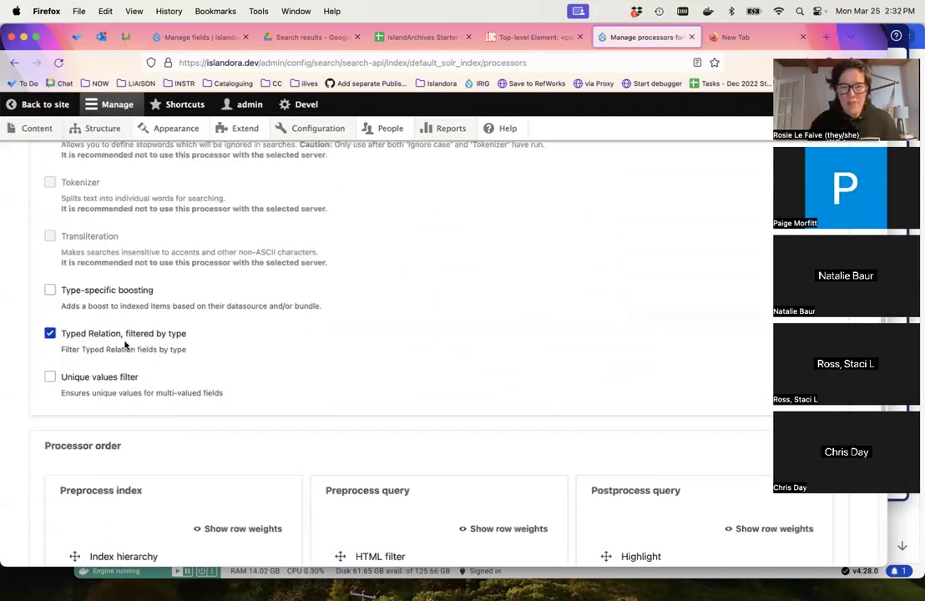
pyautogui.click(49, 334)
pyautogui.click(50, 334)
pyautogui.scroll(-5, 157, 363)
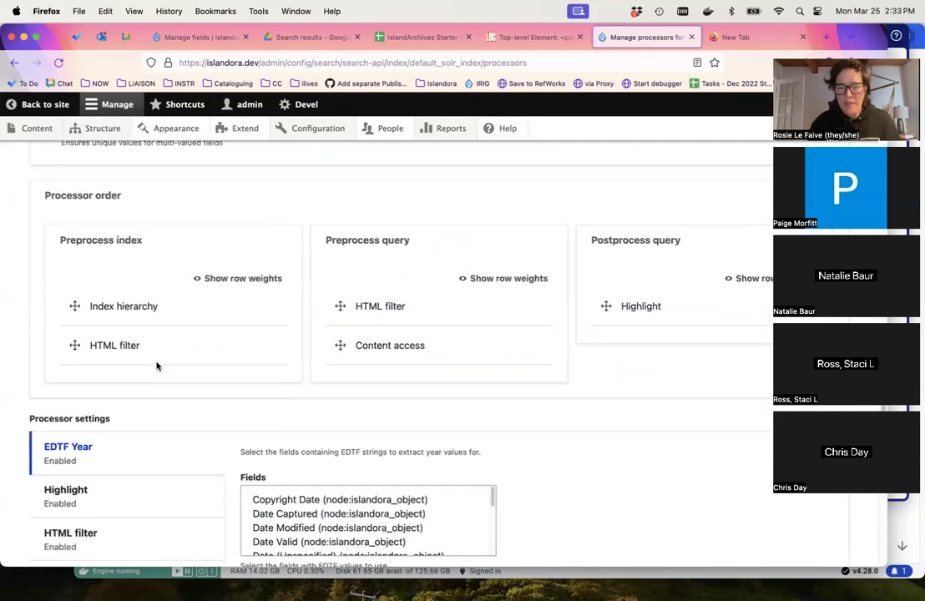
pyautogui.scroll(-5, 152, 367)
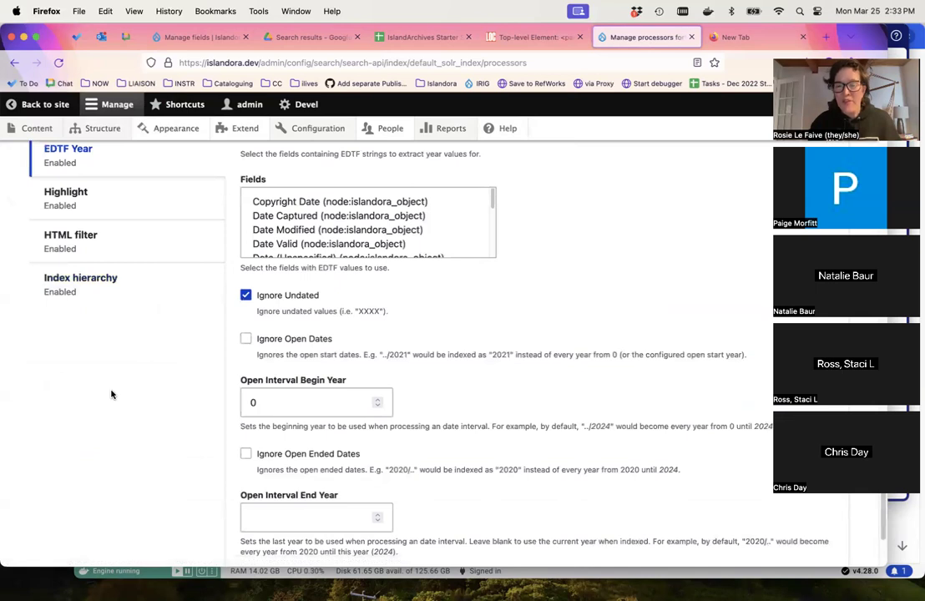
pyautogui.scroll(-2, 111, 395)
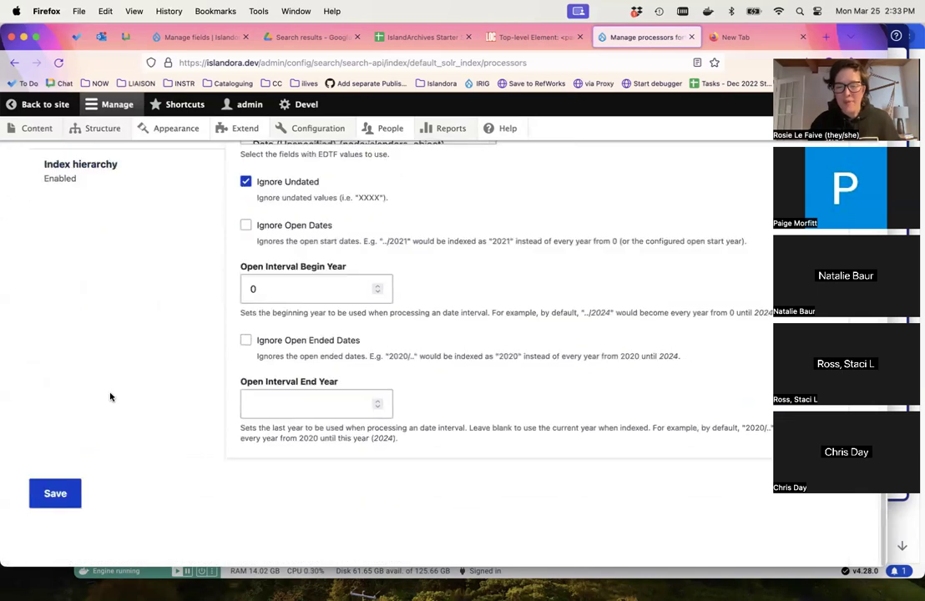
pyautogui.click(55, 497)
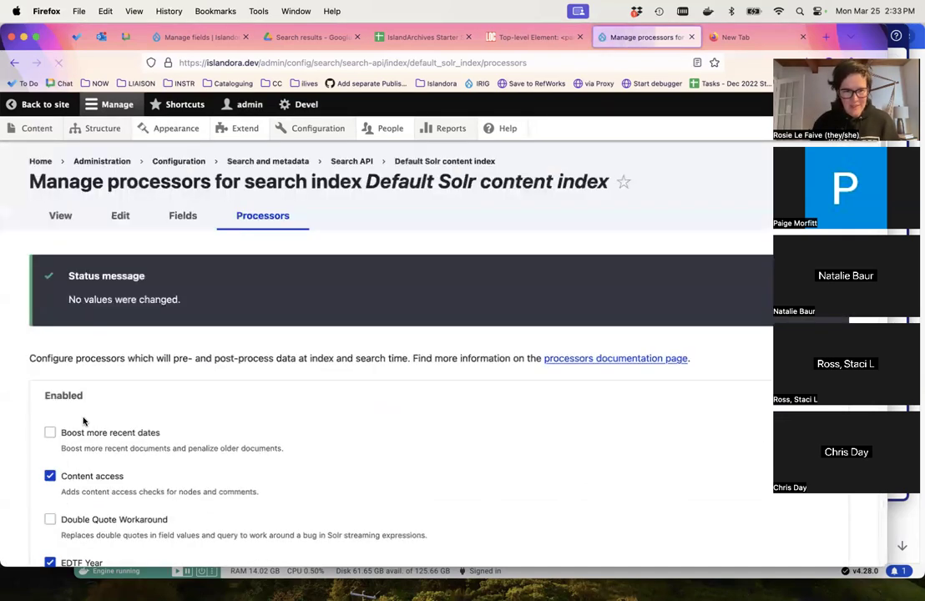